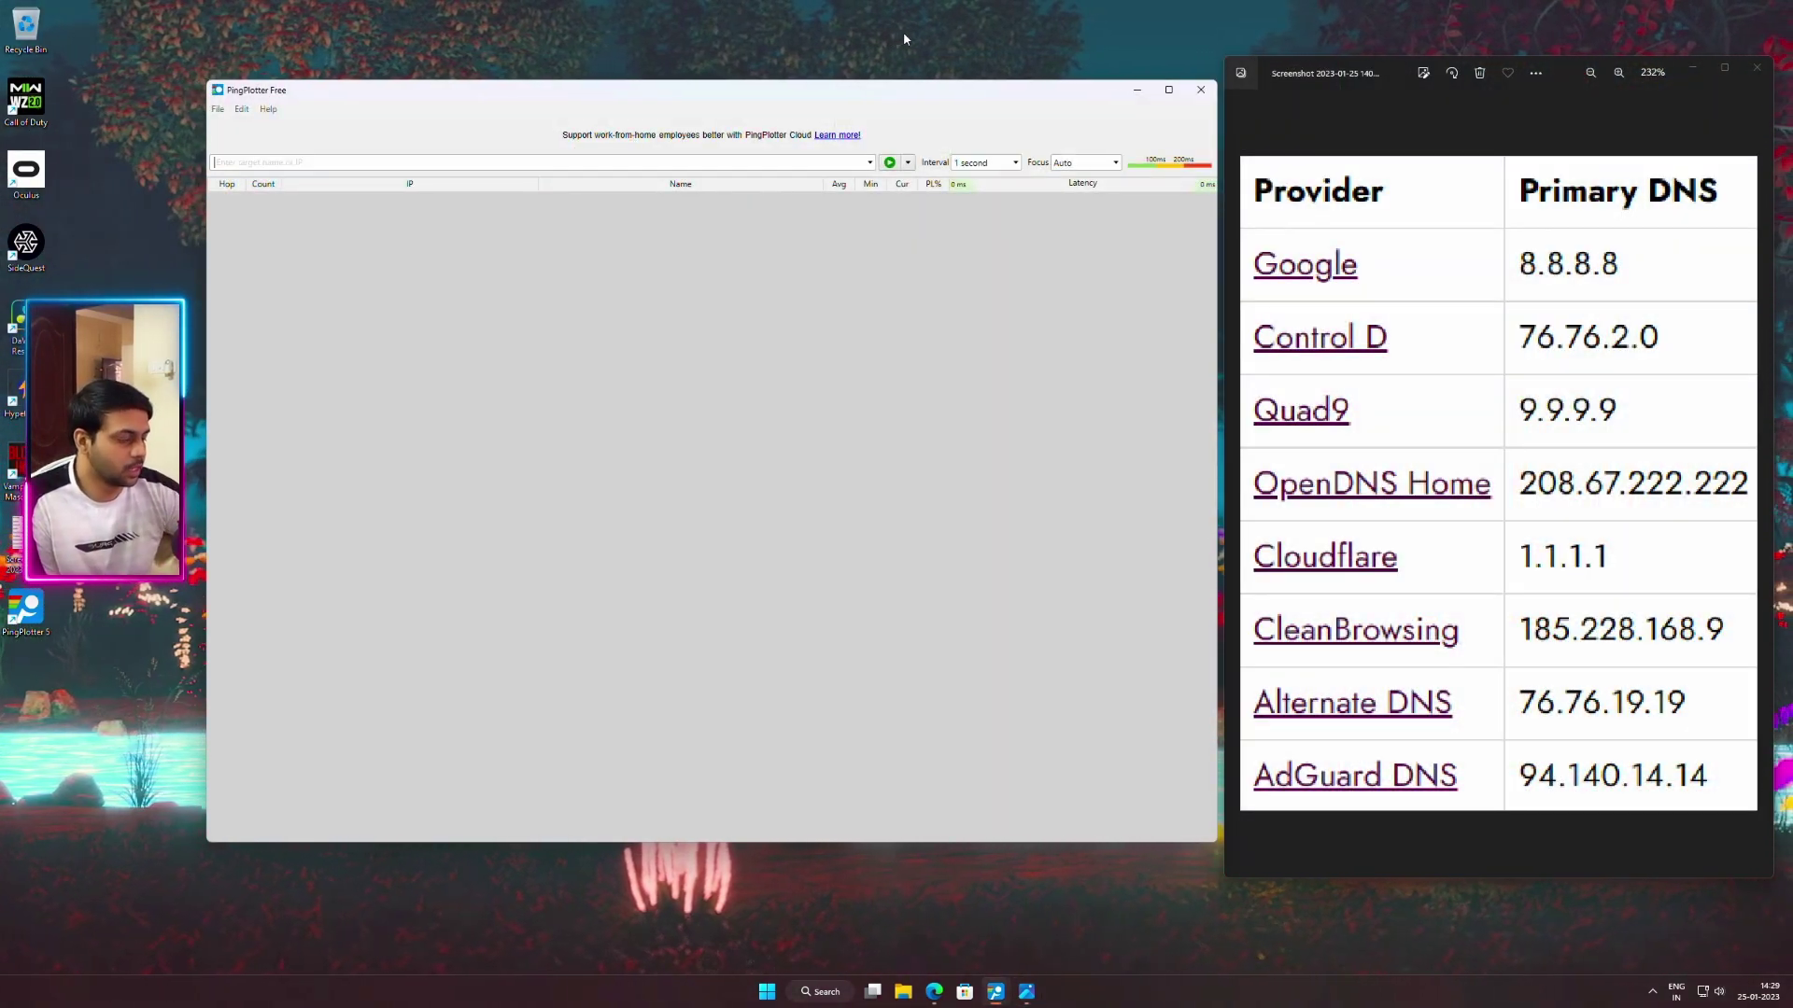
- Lower the volume, then run and stop a PingPlotter trace to 8.8.8.8
key("XF86AudioLowerVolume")
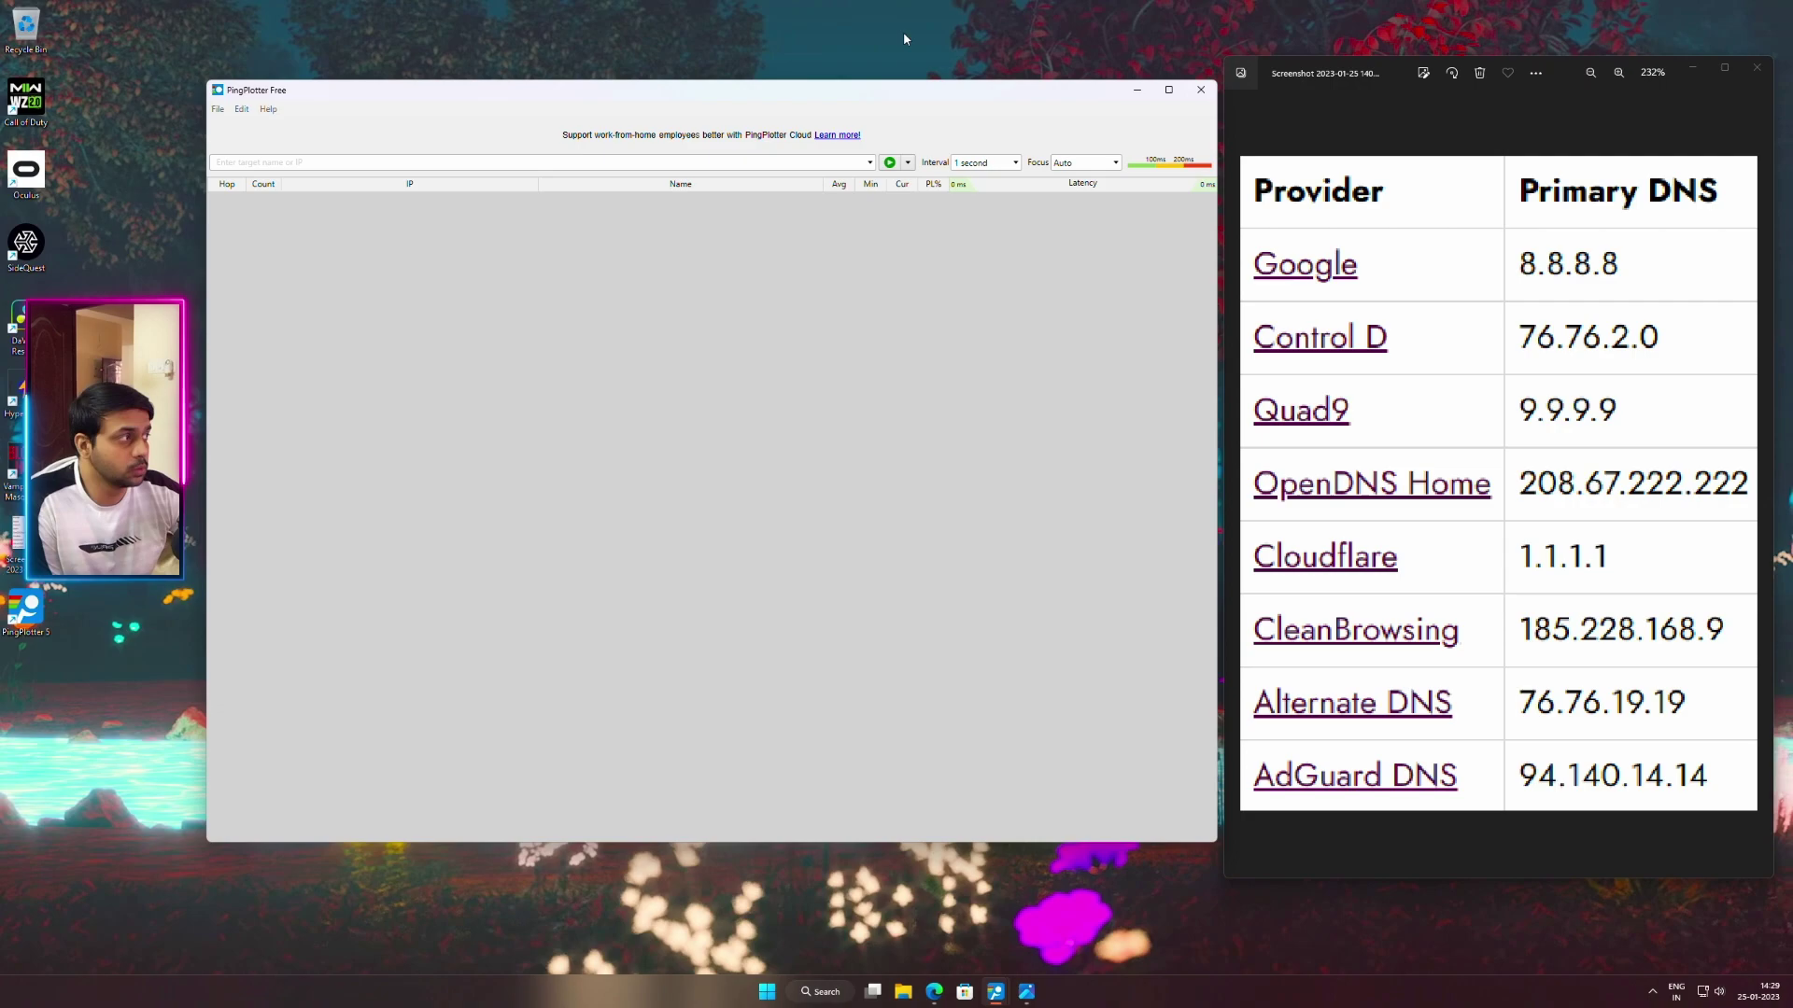
type("8.8.8.8")
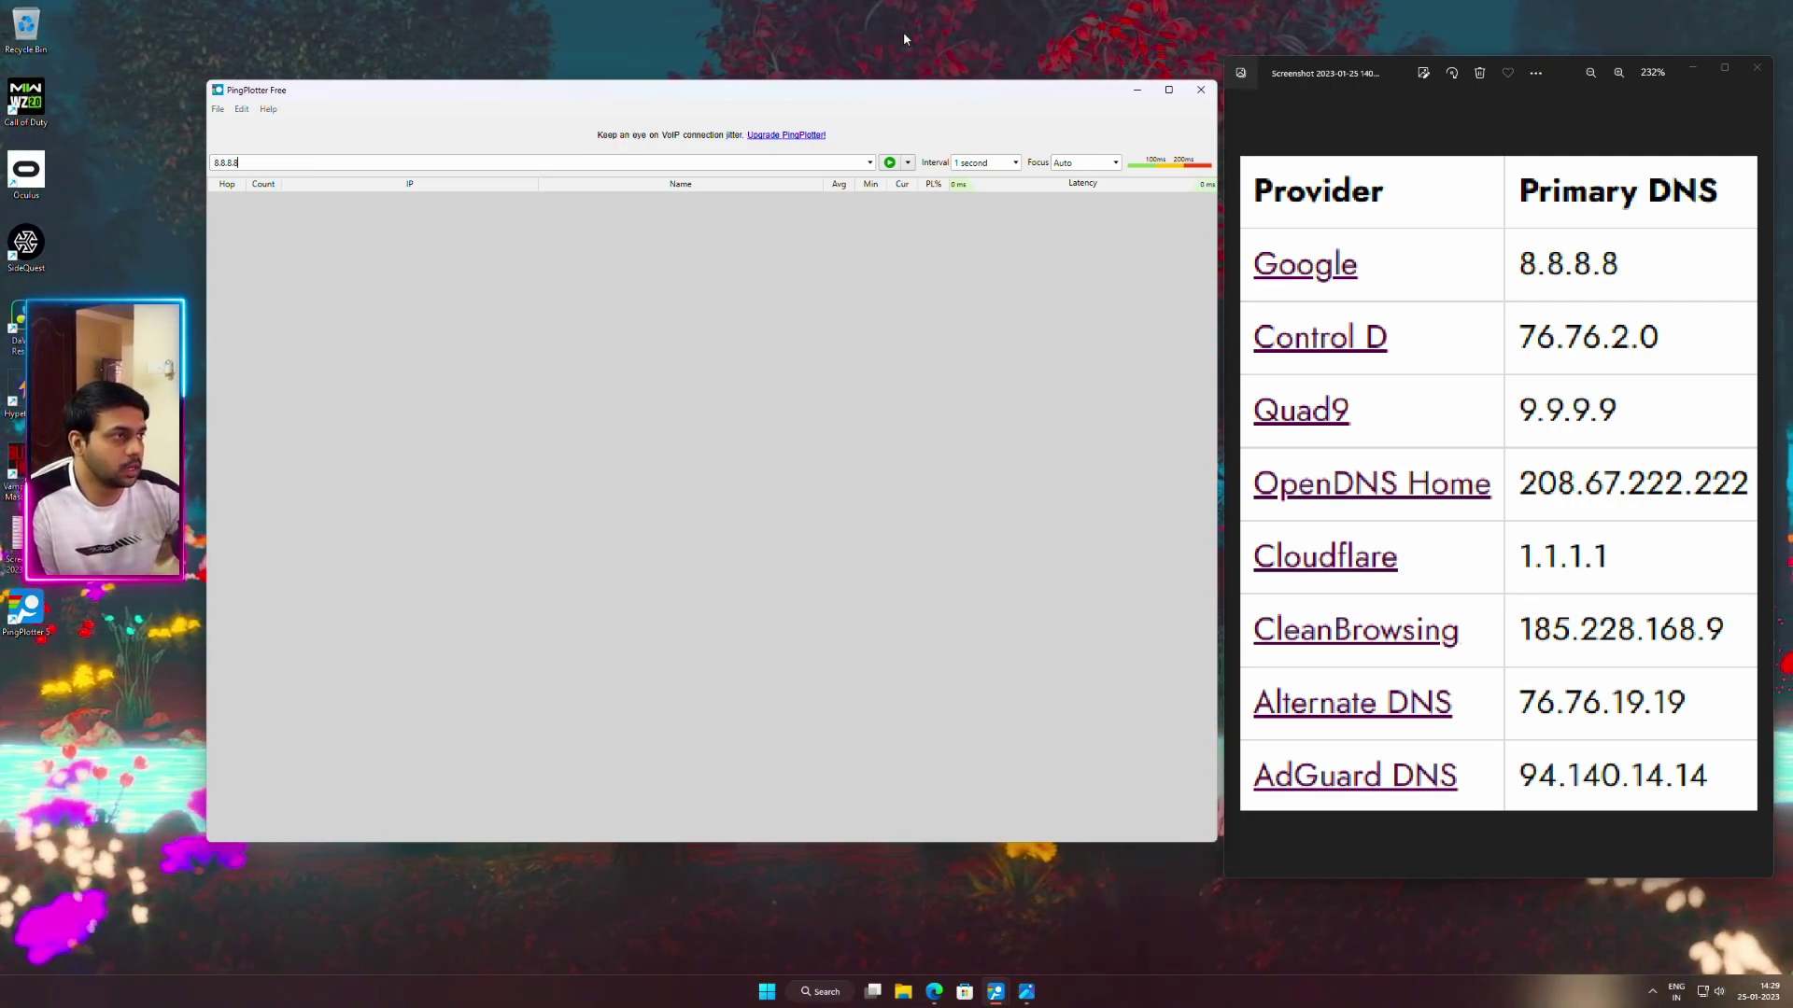
left_click(889, 163)
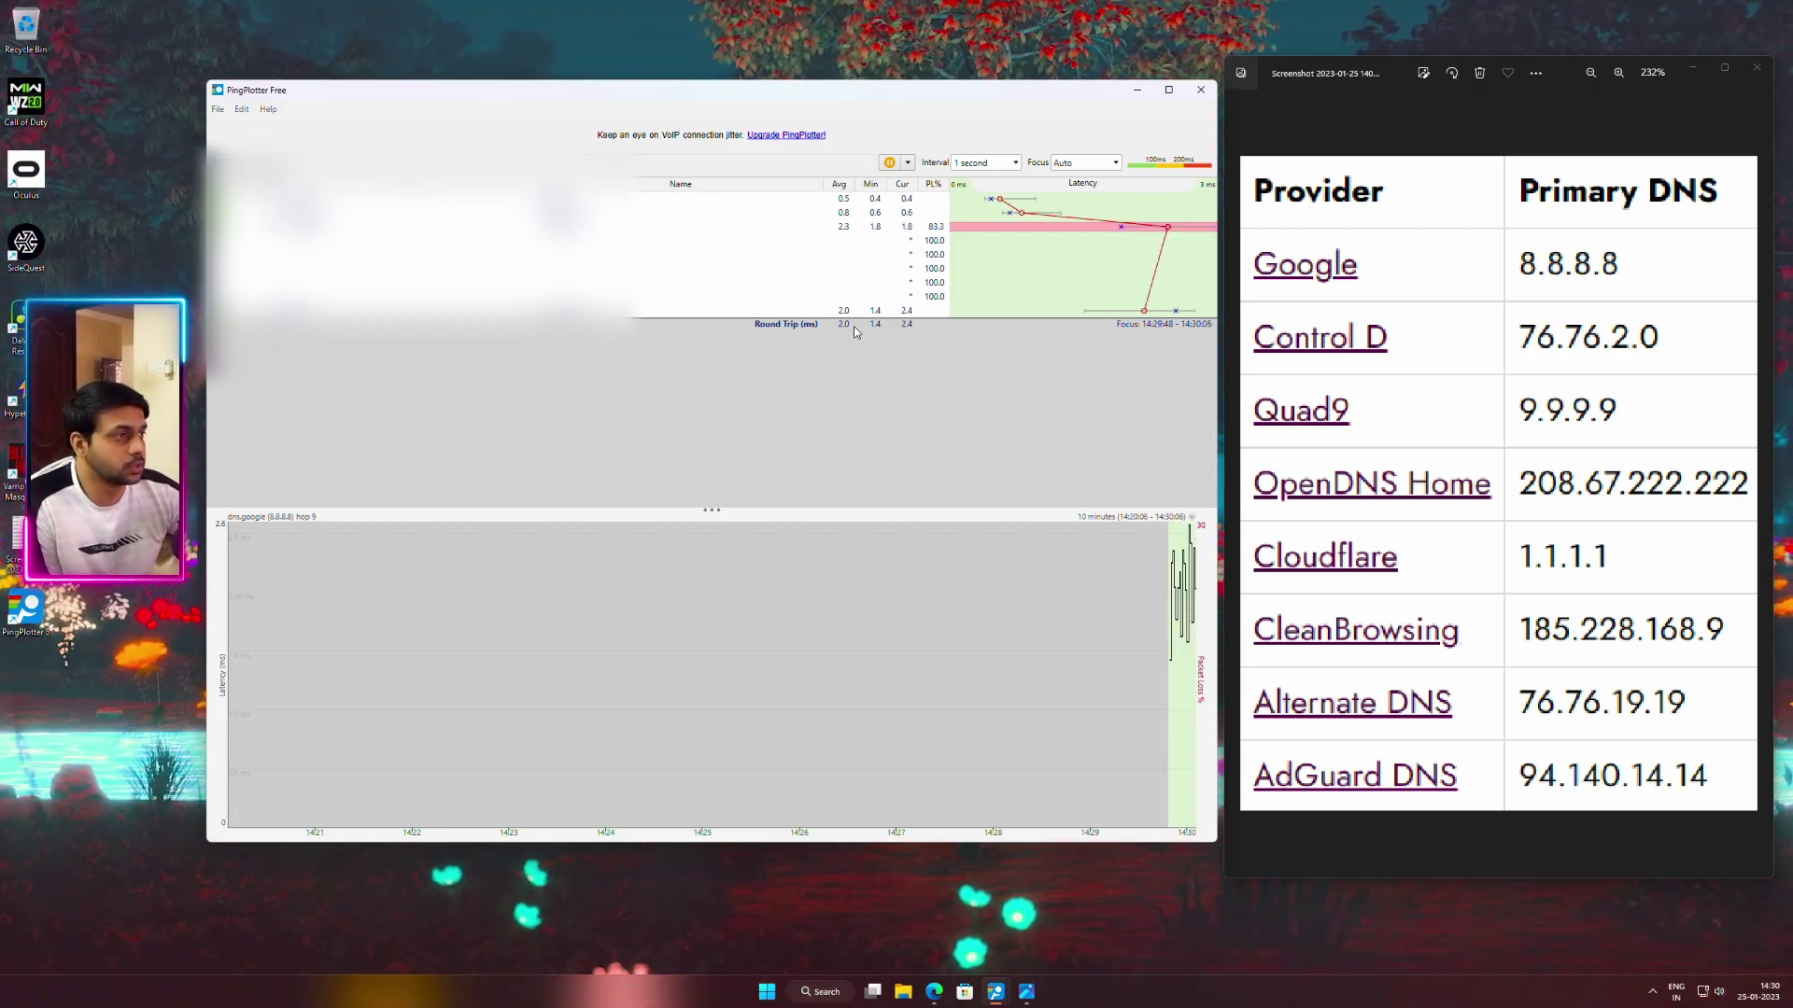
left_click(889, 162)
- Run and stop a trace to 76.76.2.0, picked from the target history
left_click(869, 163)
left_click(688, 218)
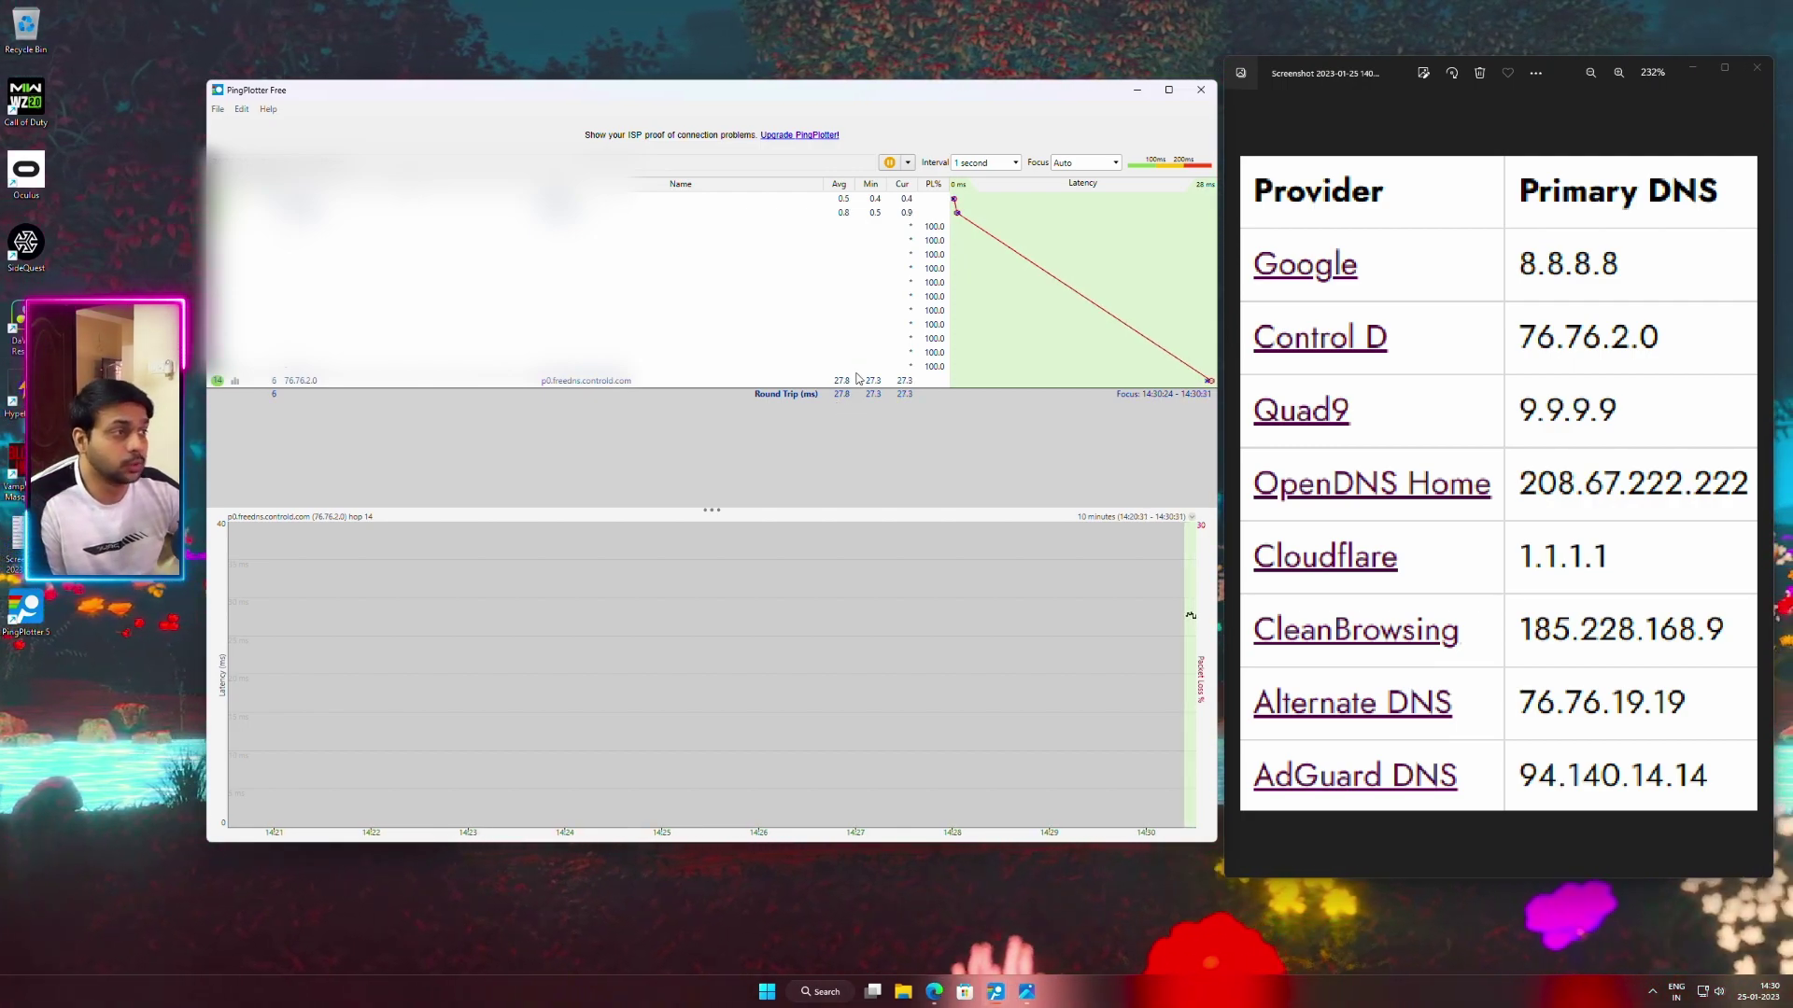
left_click(890, 162)
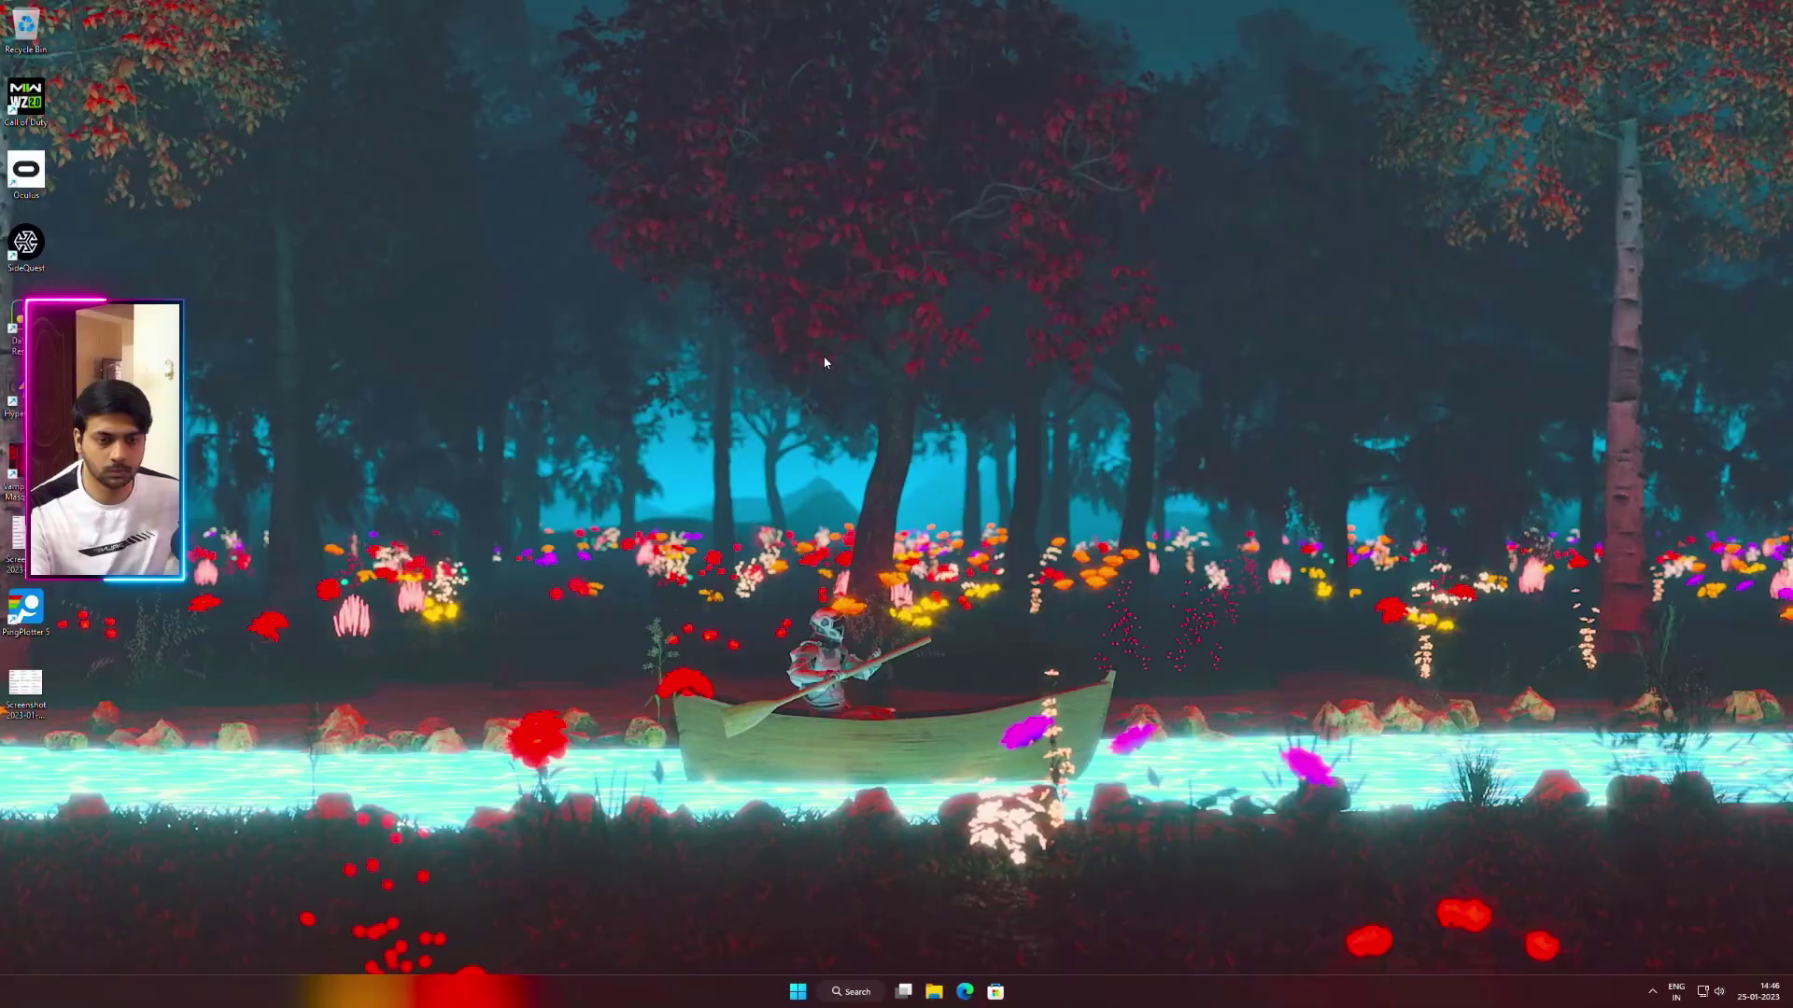
- Launch Control Panel by searching 'control' from Start
key("super")
type("control")
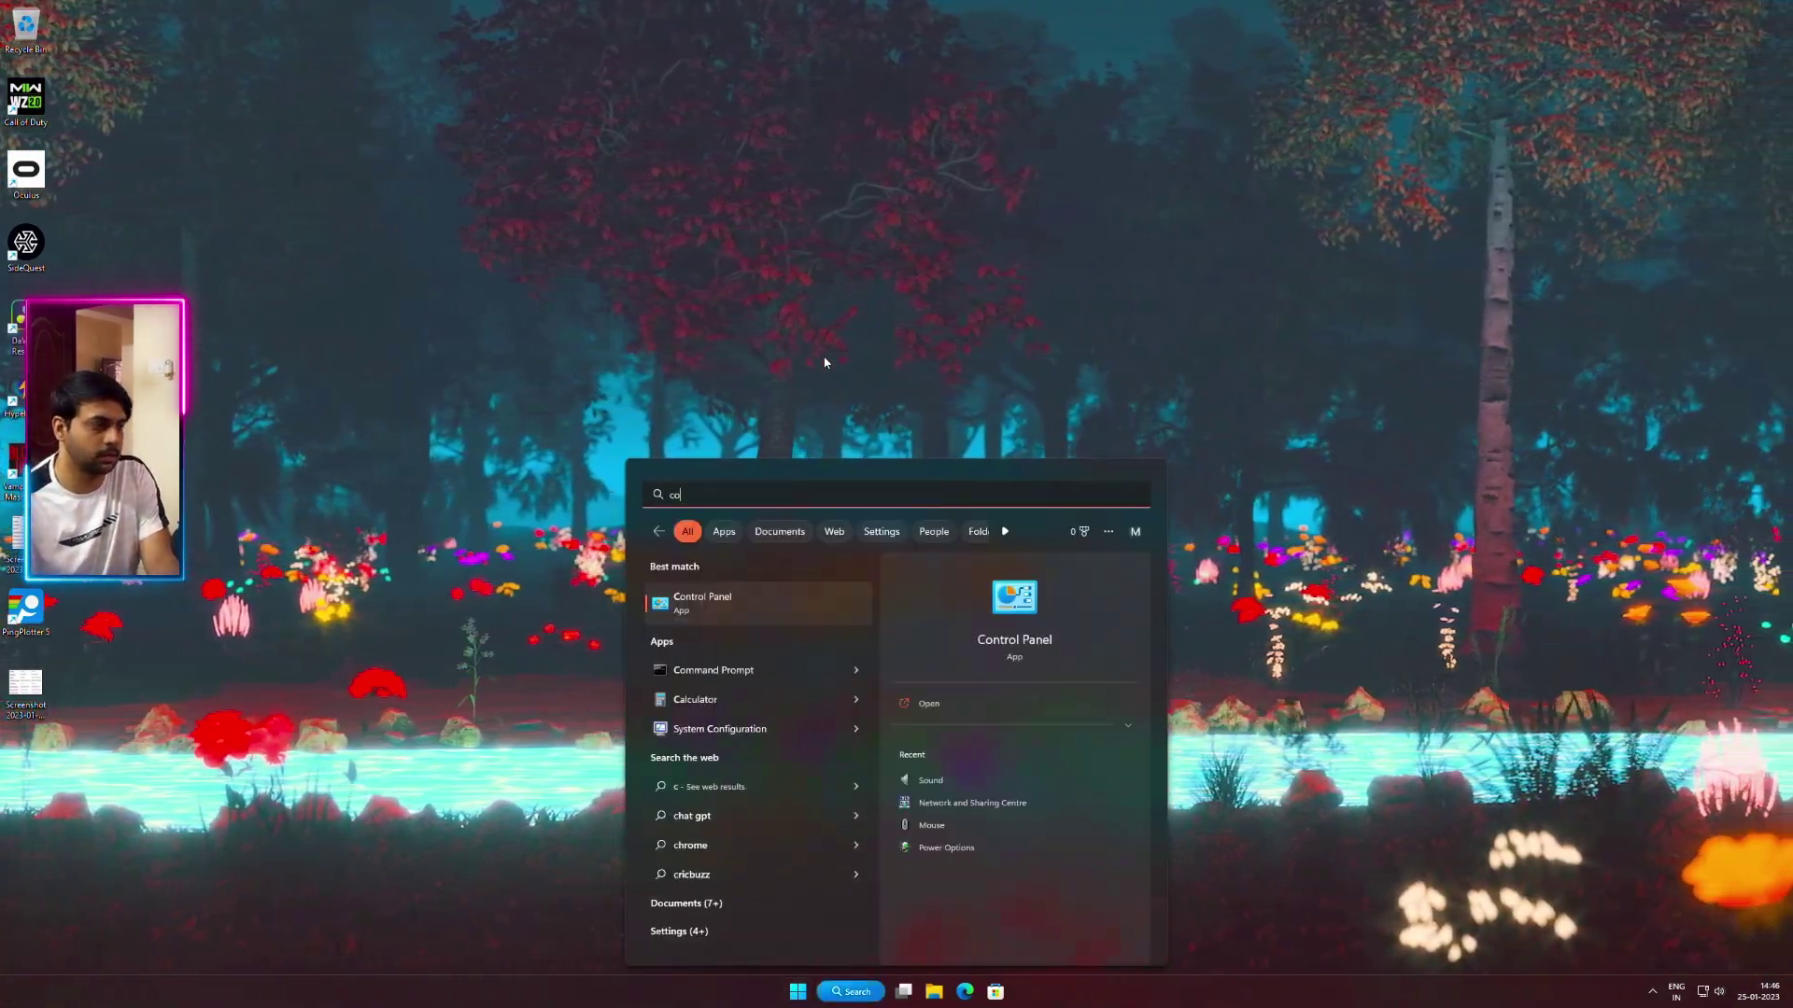
key("Return")
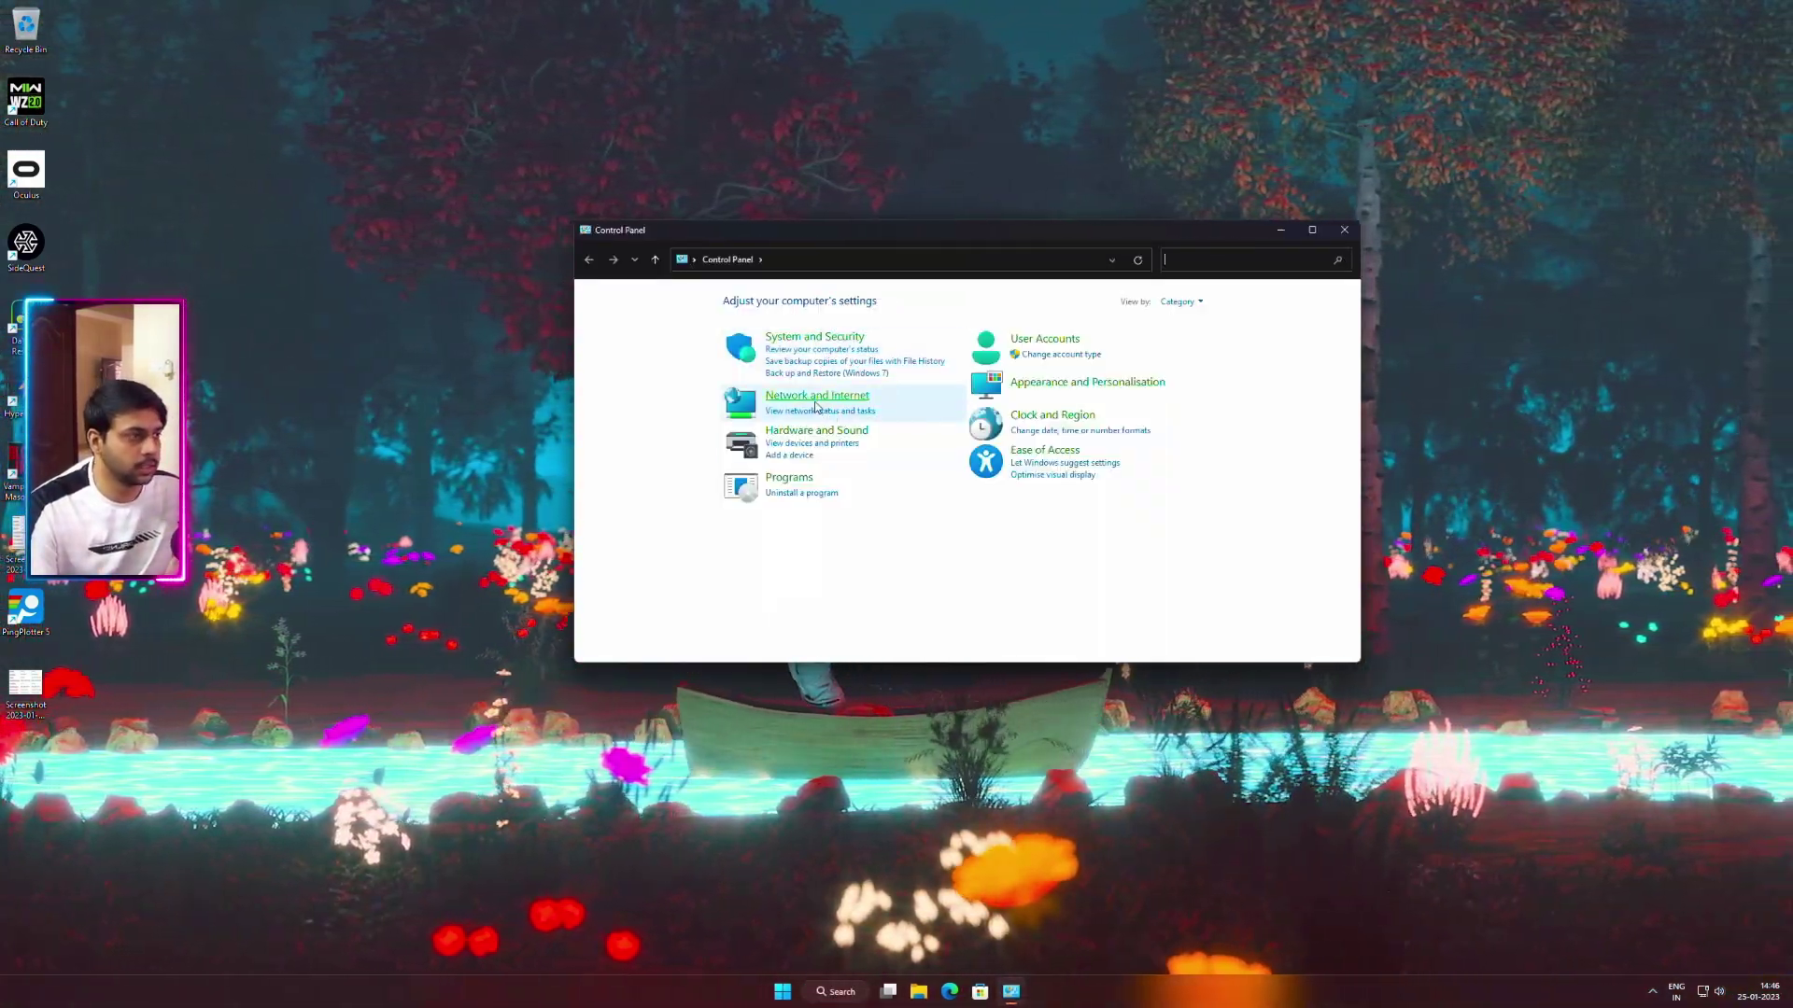
- Open the Ethernet adapter's Properties via Network and Sharing Centre's adapter settings
left_click(825, 397)
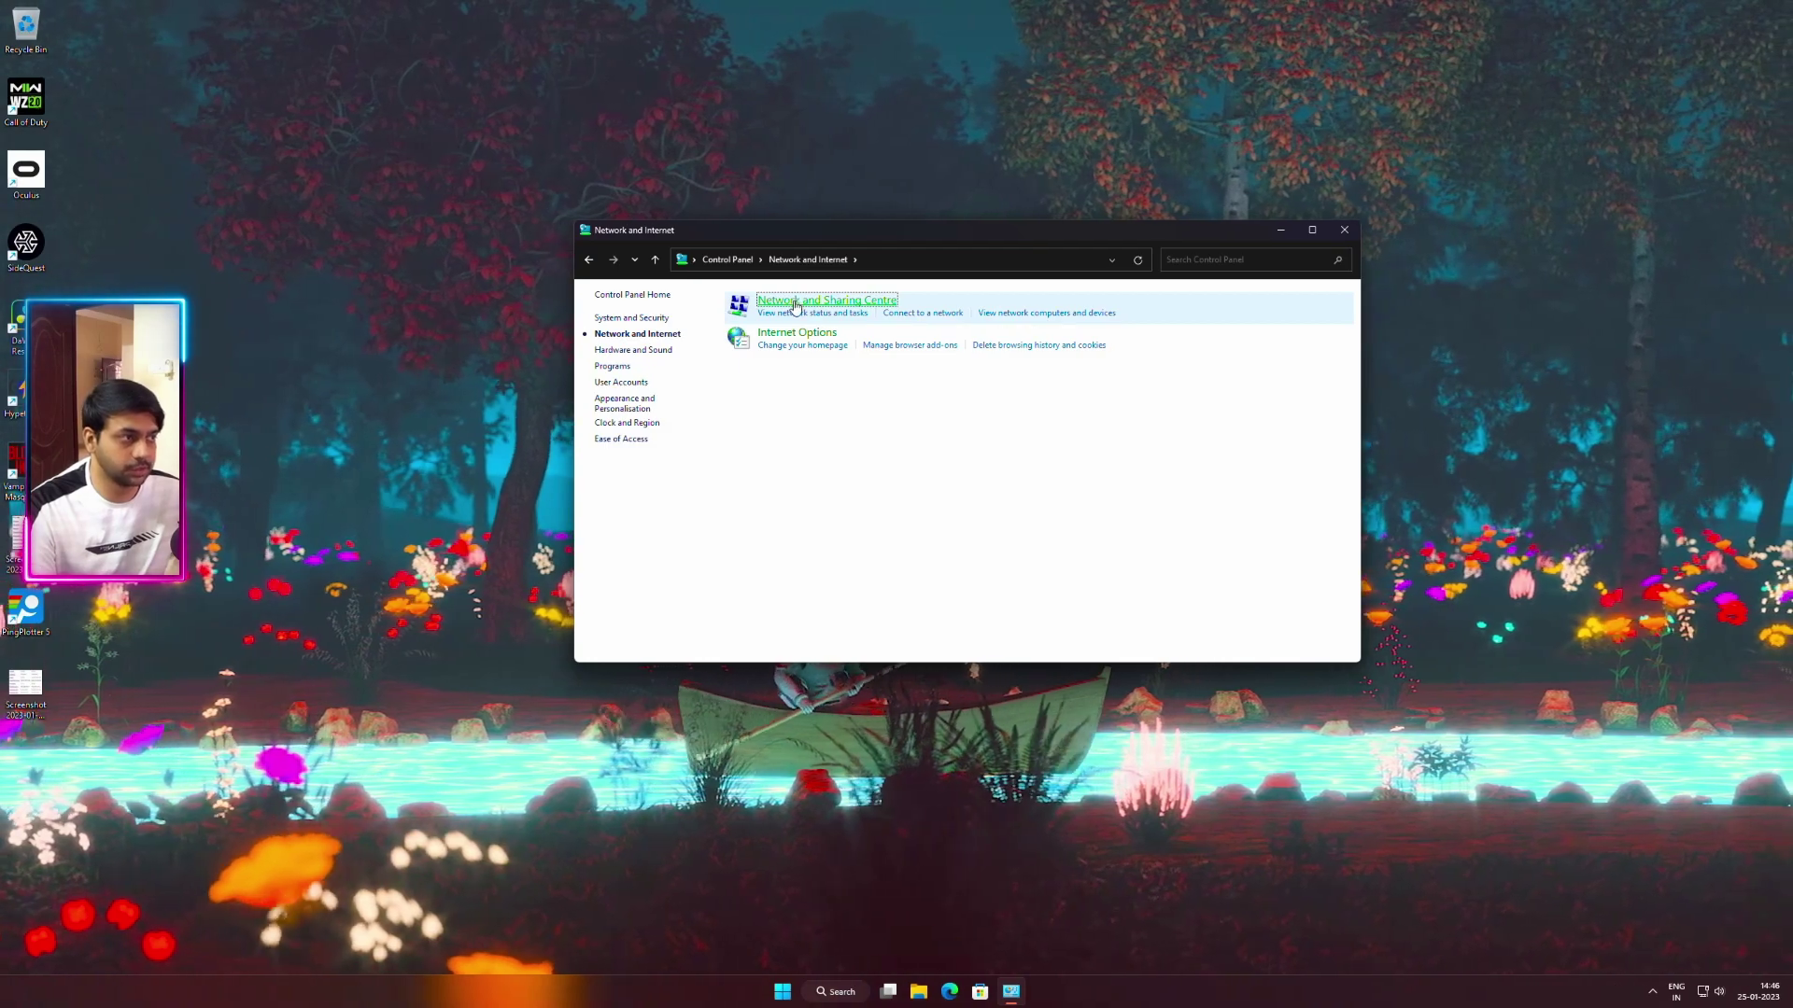
left_click(794, 302)
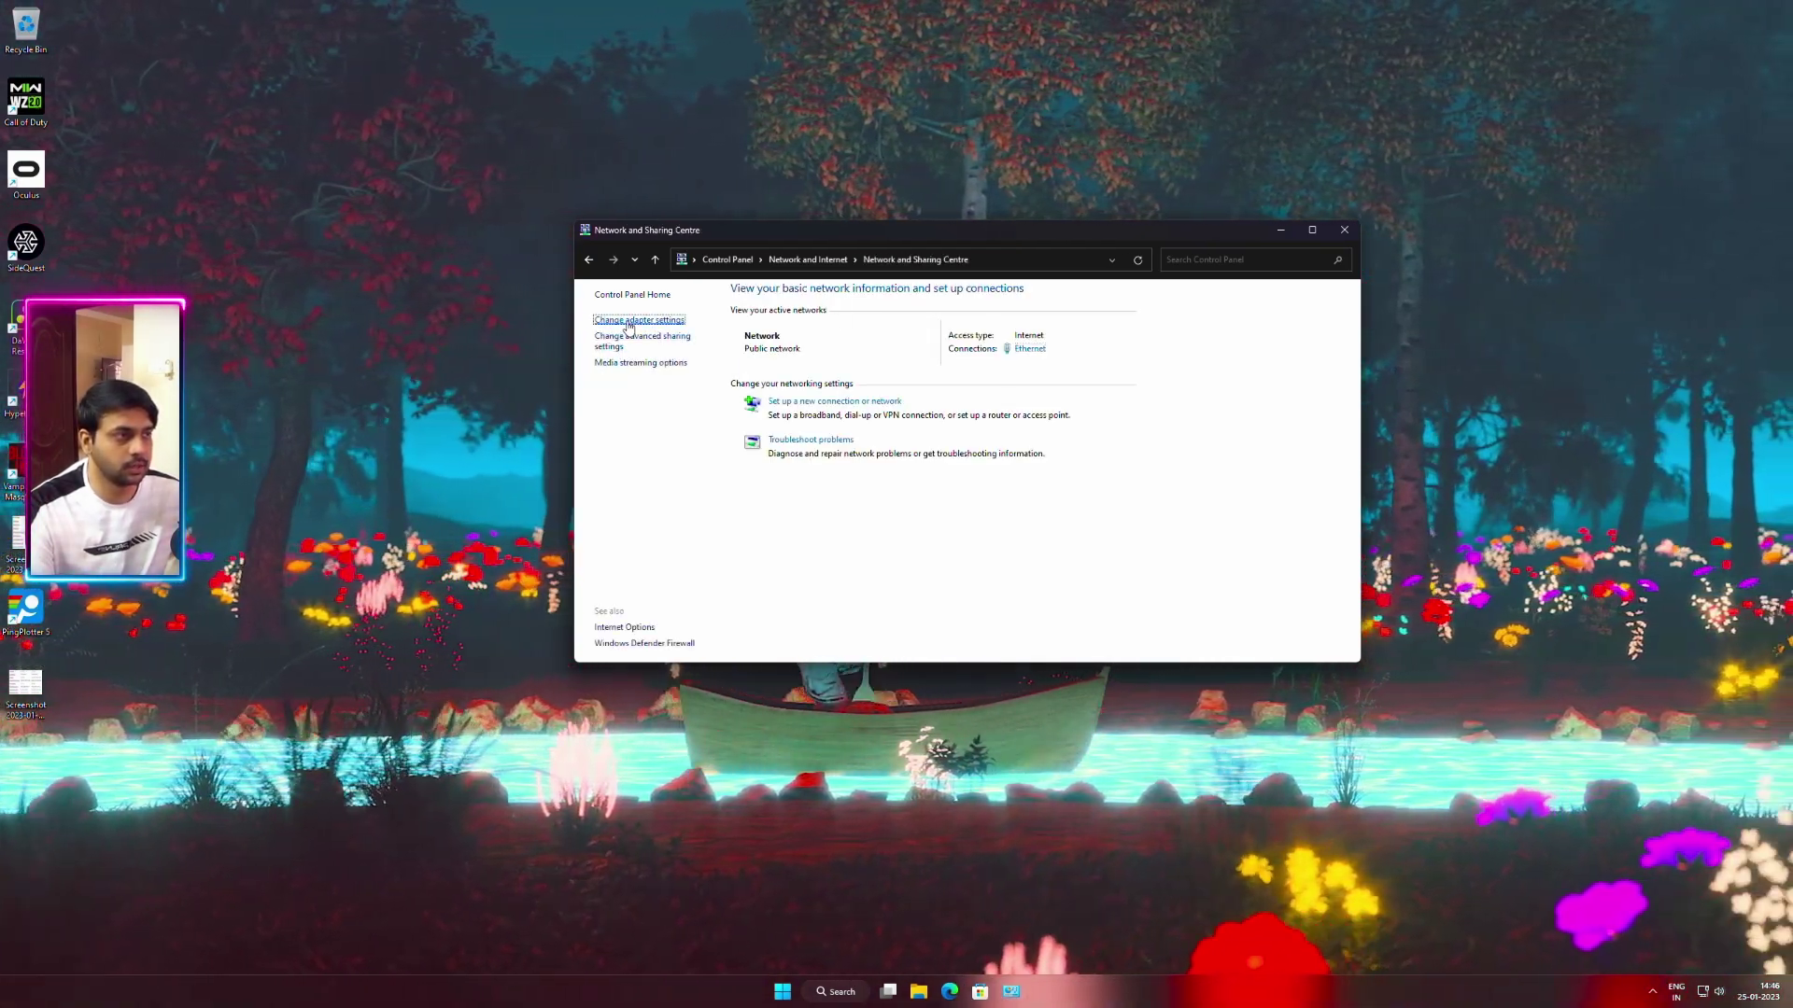
left_click(639, 320)
left_click(678, 353)
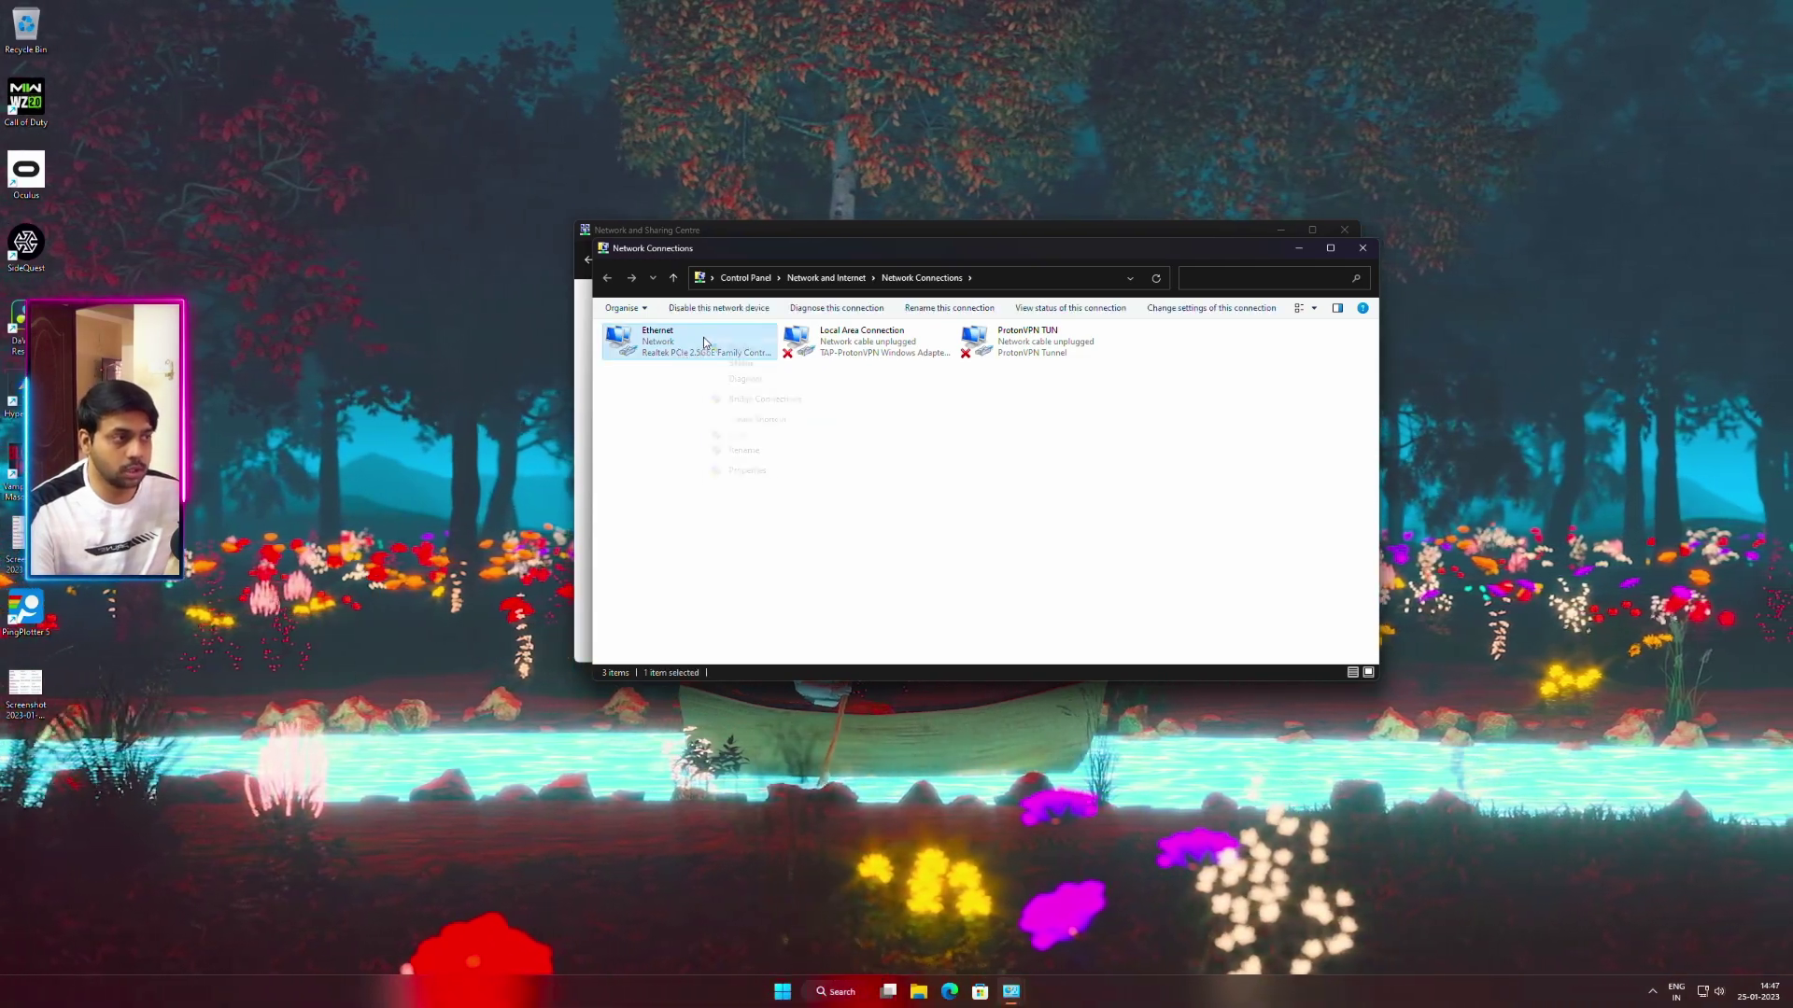
right_click(703, 342)
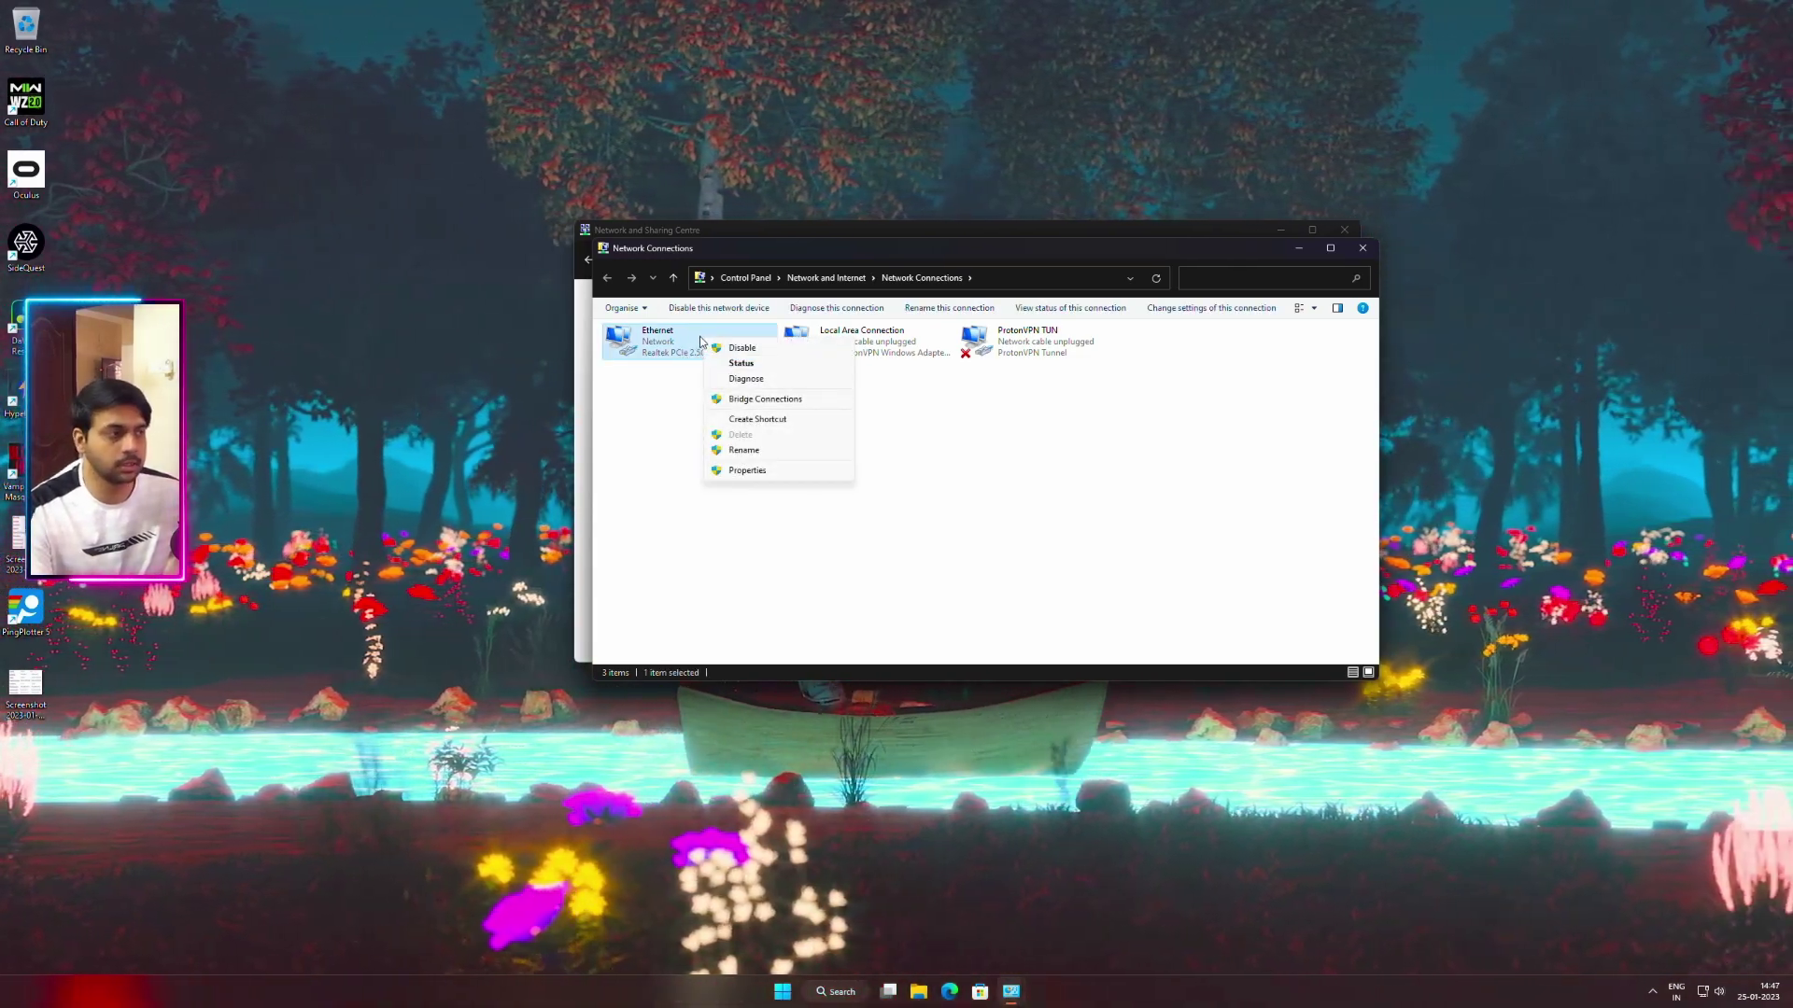
left_click(747, 470)
scroll(841, 467, "down", 1)
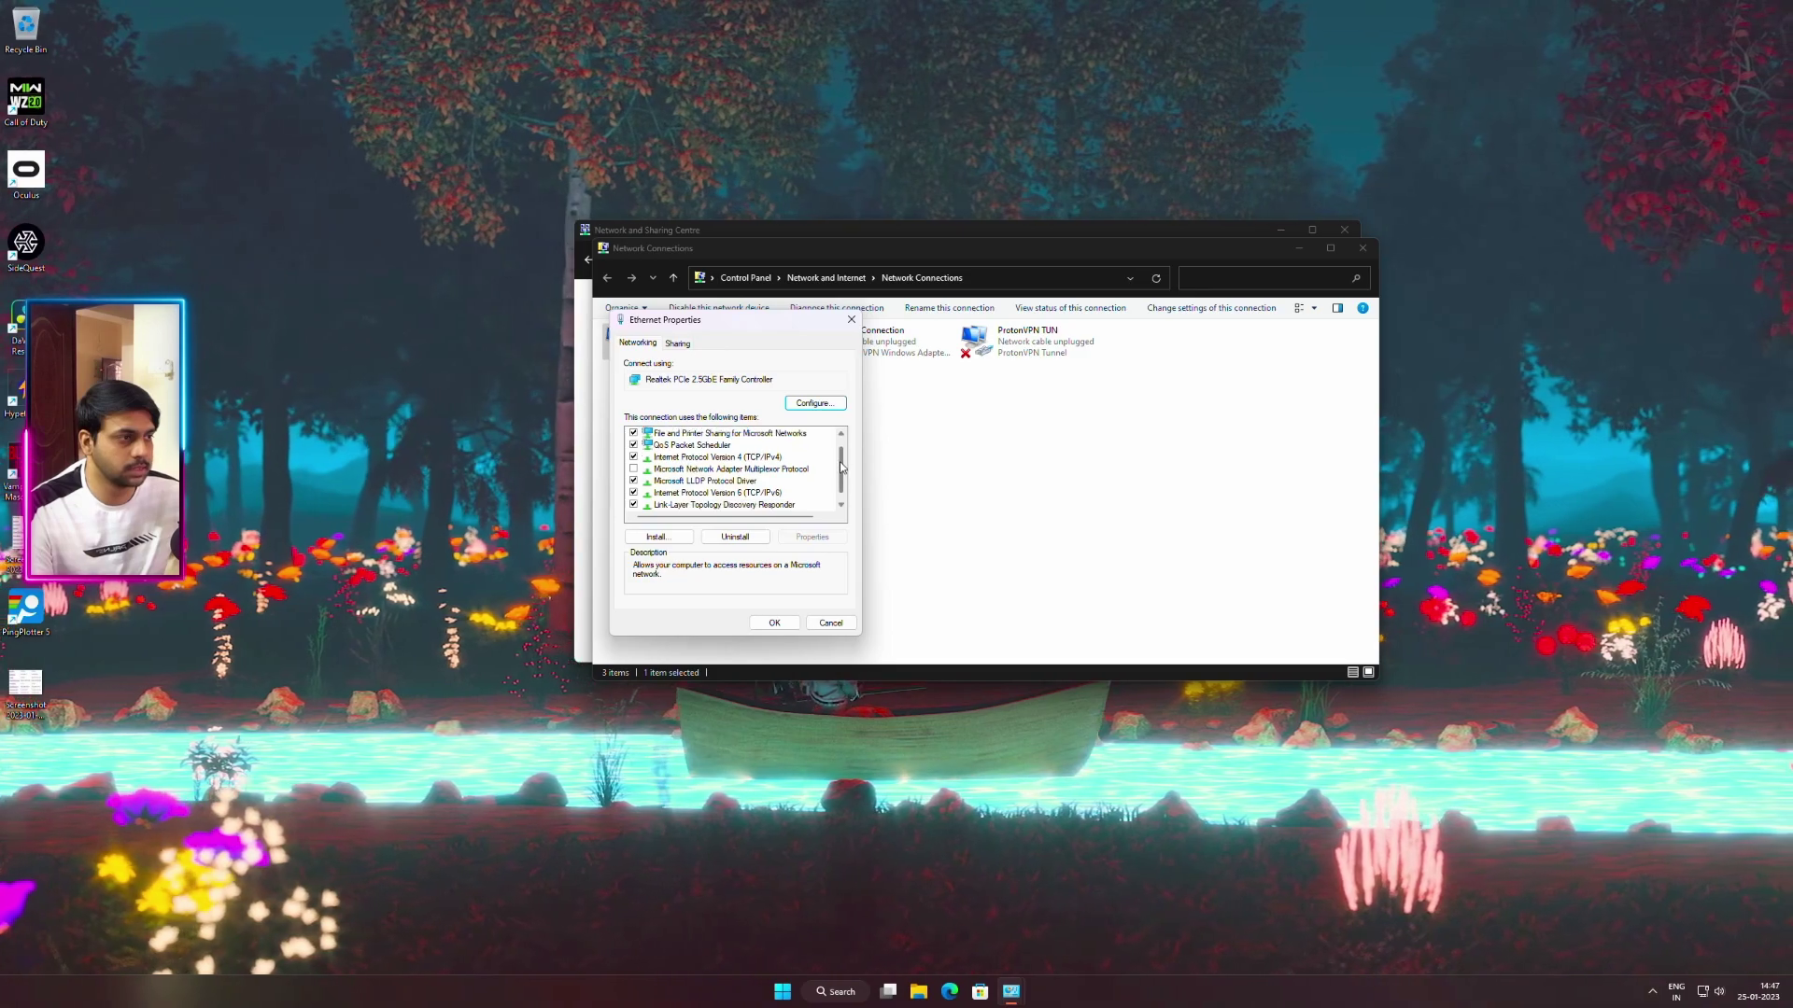
- Set Ethernet IPv4 DNS to 8.8.8.8 preferred and 8.8.4.4 alternate, using the DNS table
double_click(757, 459)
left_click_drag(810, 387, 696, 364)
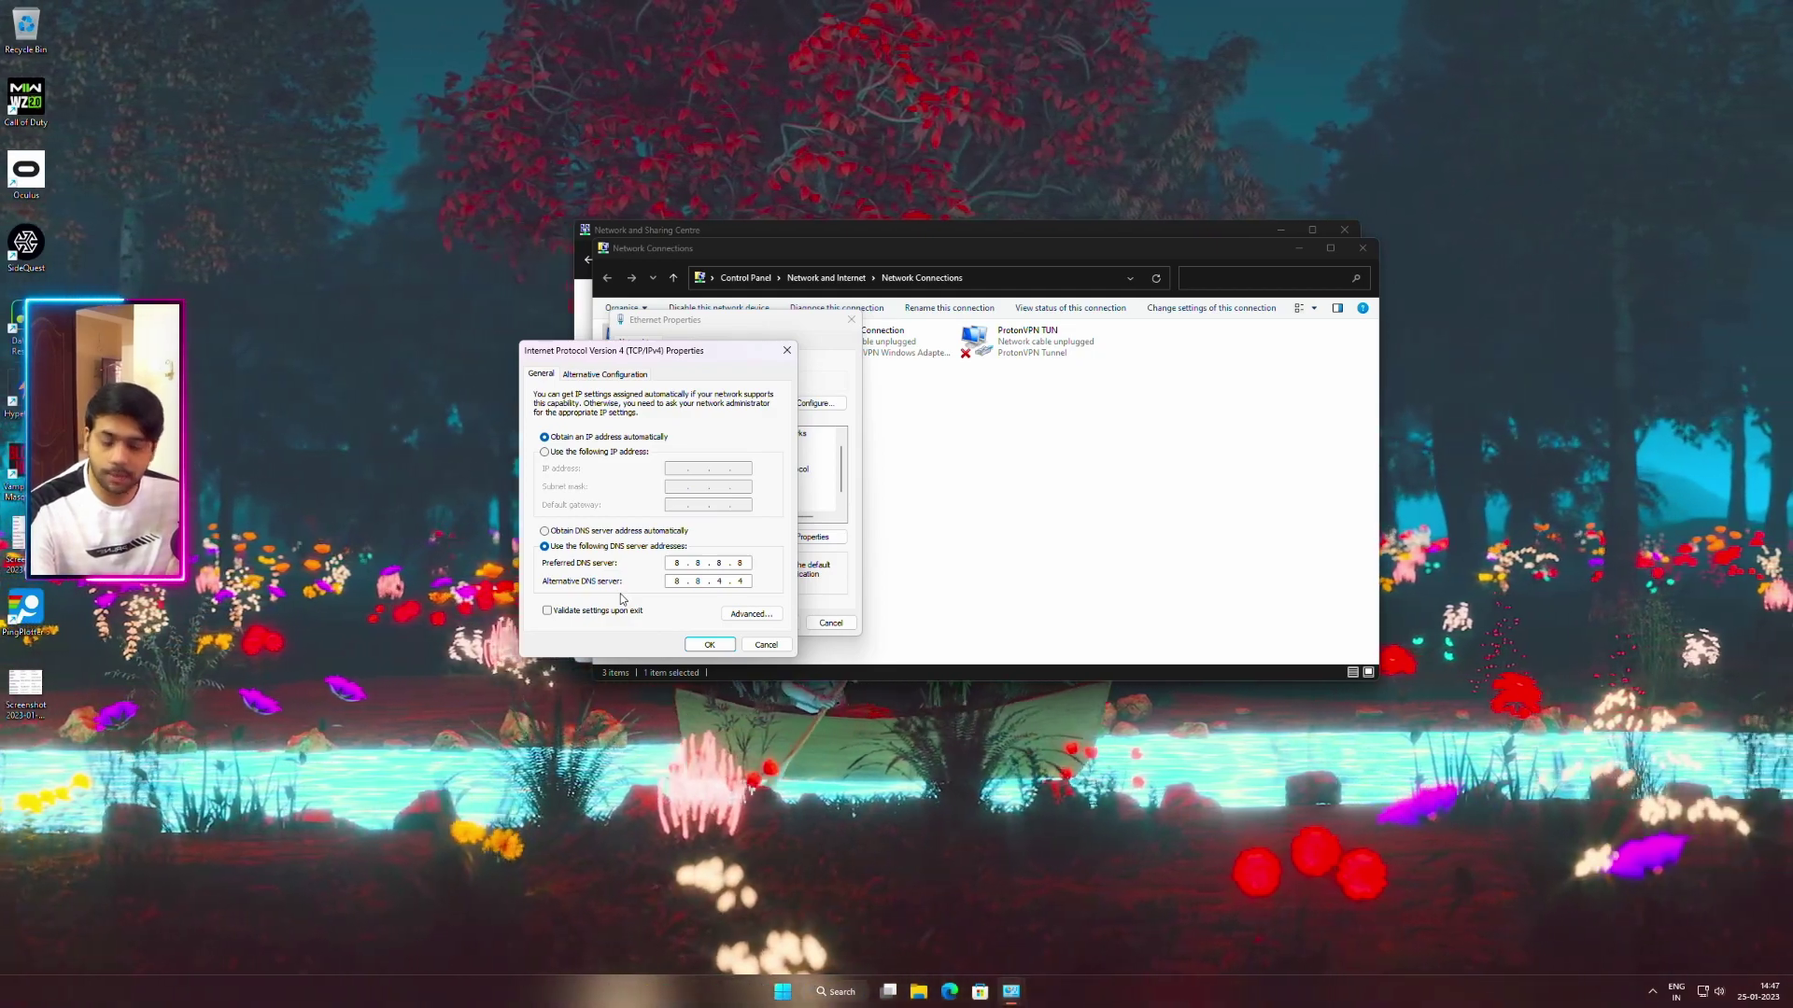
double_click(26, 686)
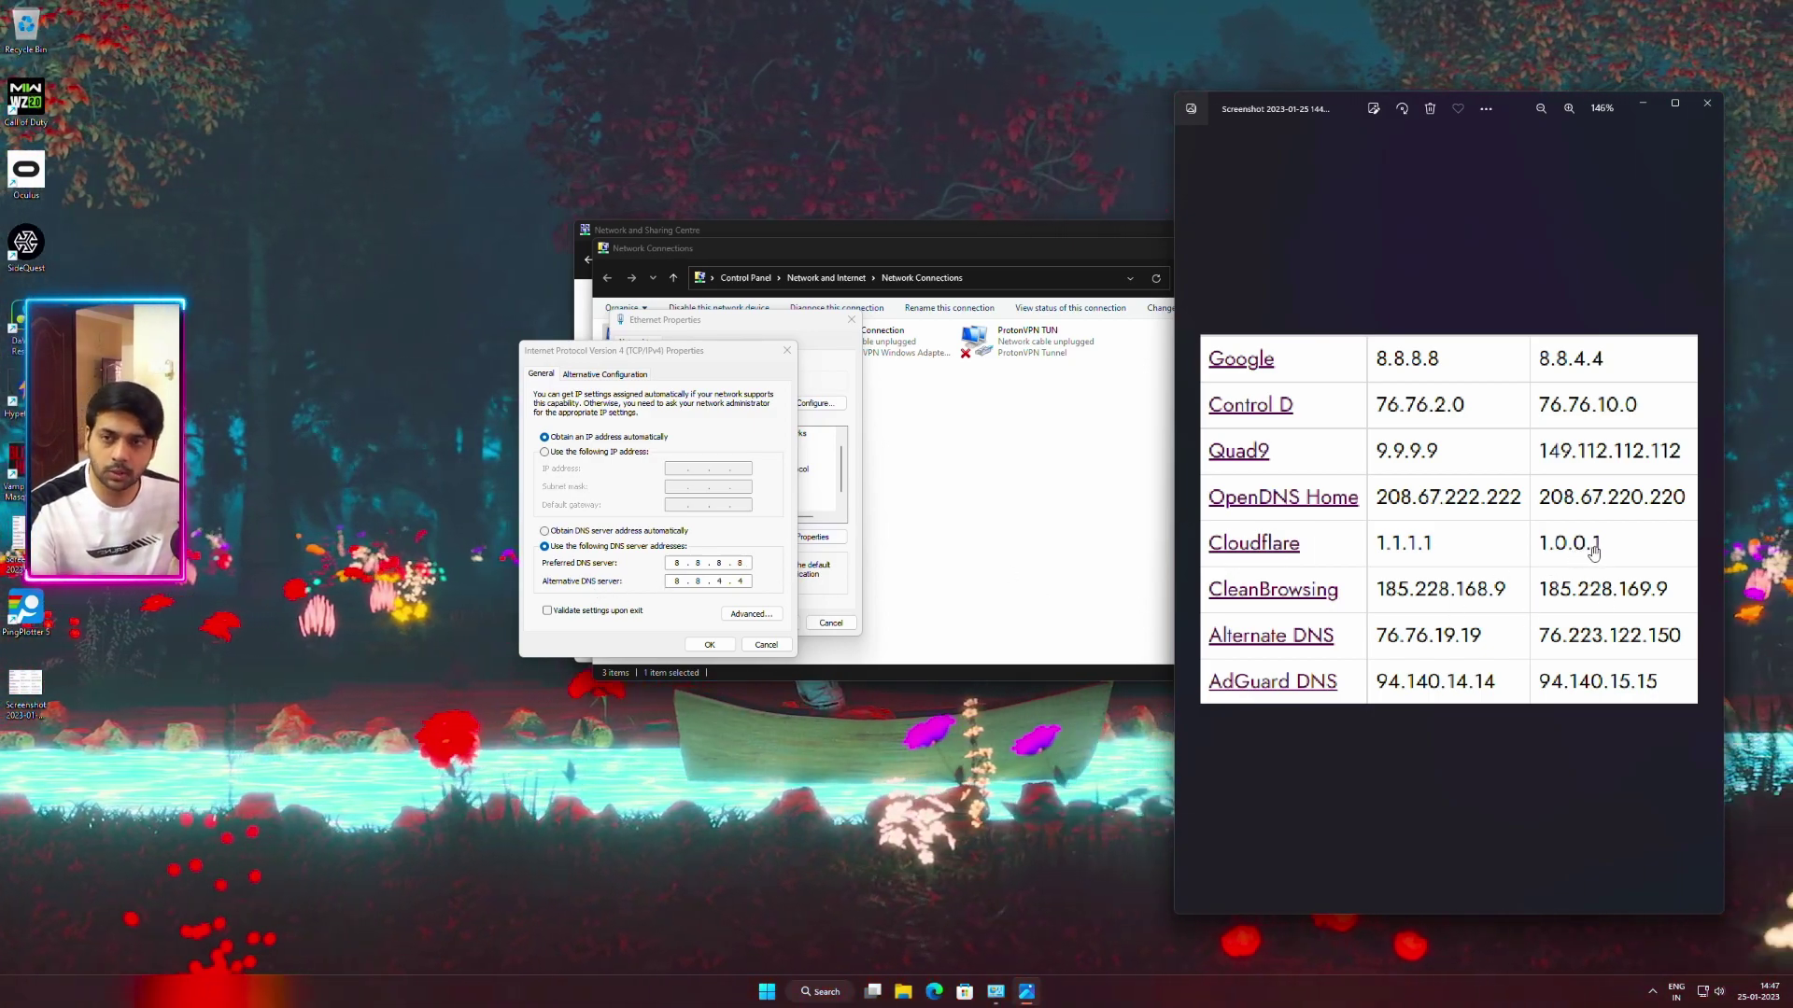
left_click(706, 645)
left_click(774, 623)
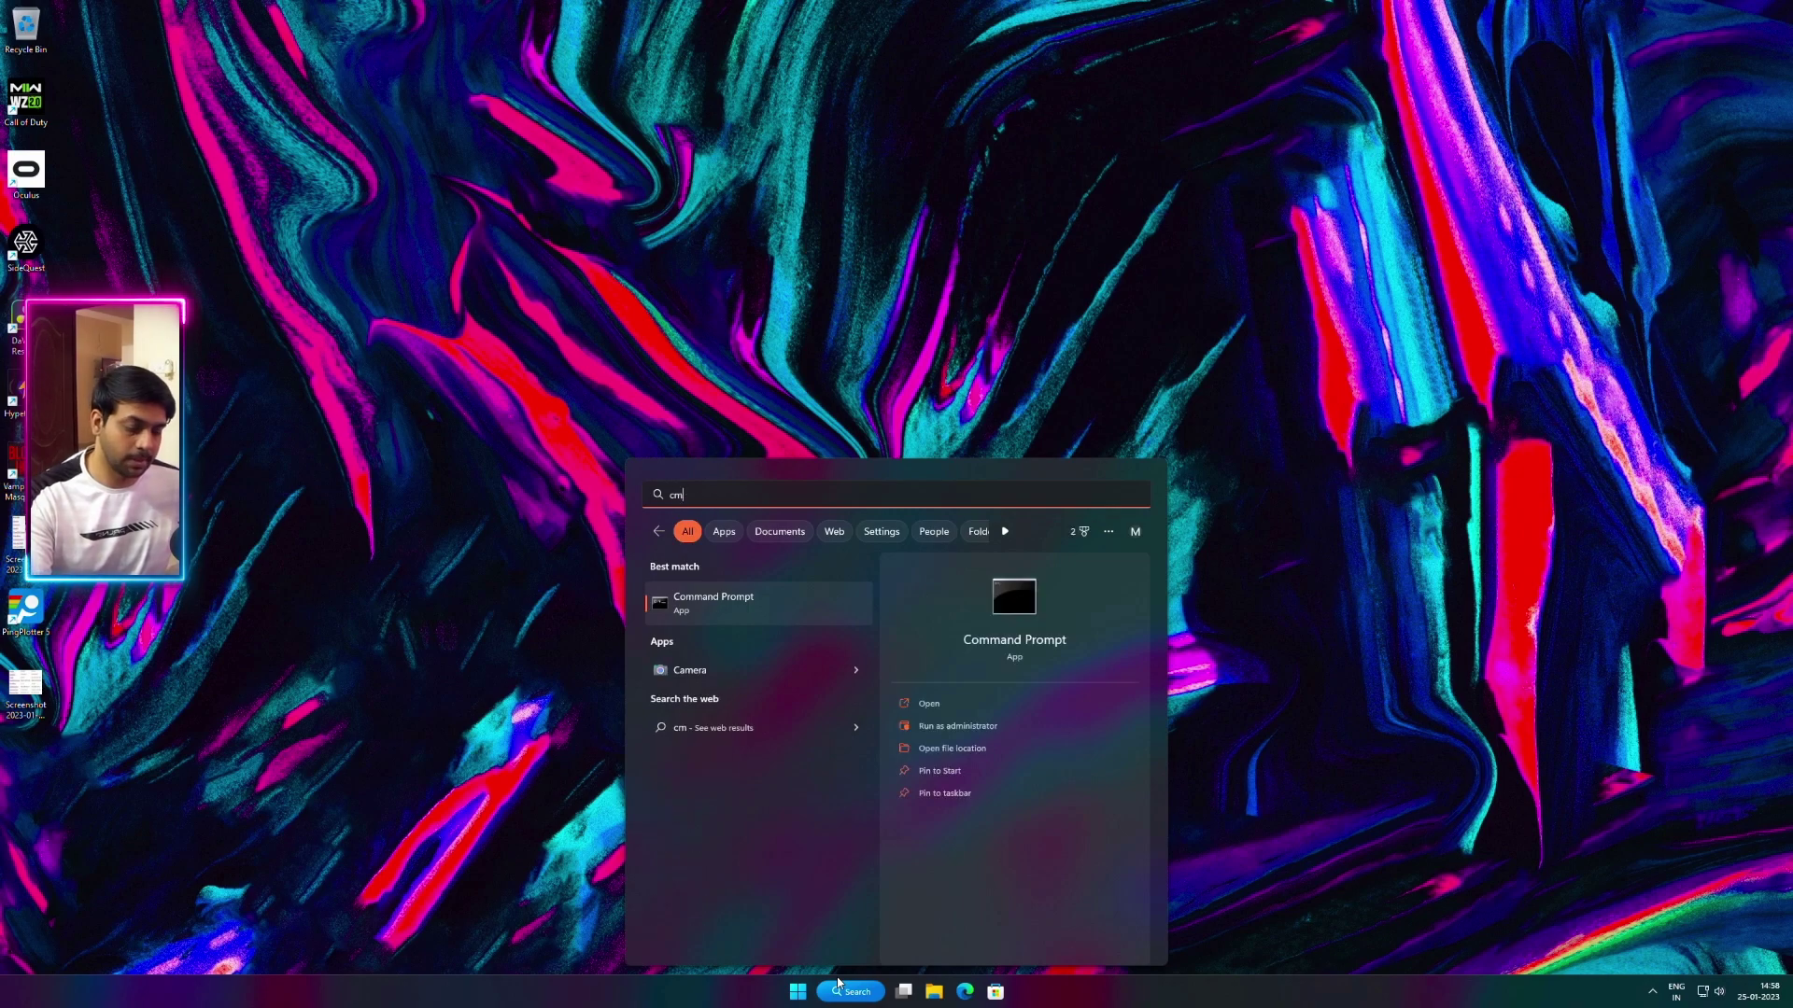
- Run ipconfig in Command Prompt, select the Ethernet default gateway address, and close it
key("Return")
left_click_drag(508, 98, 733, 174)
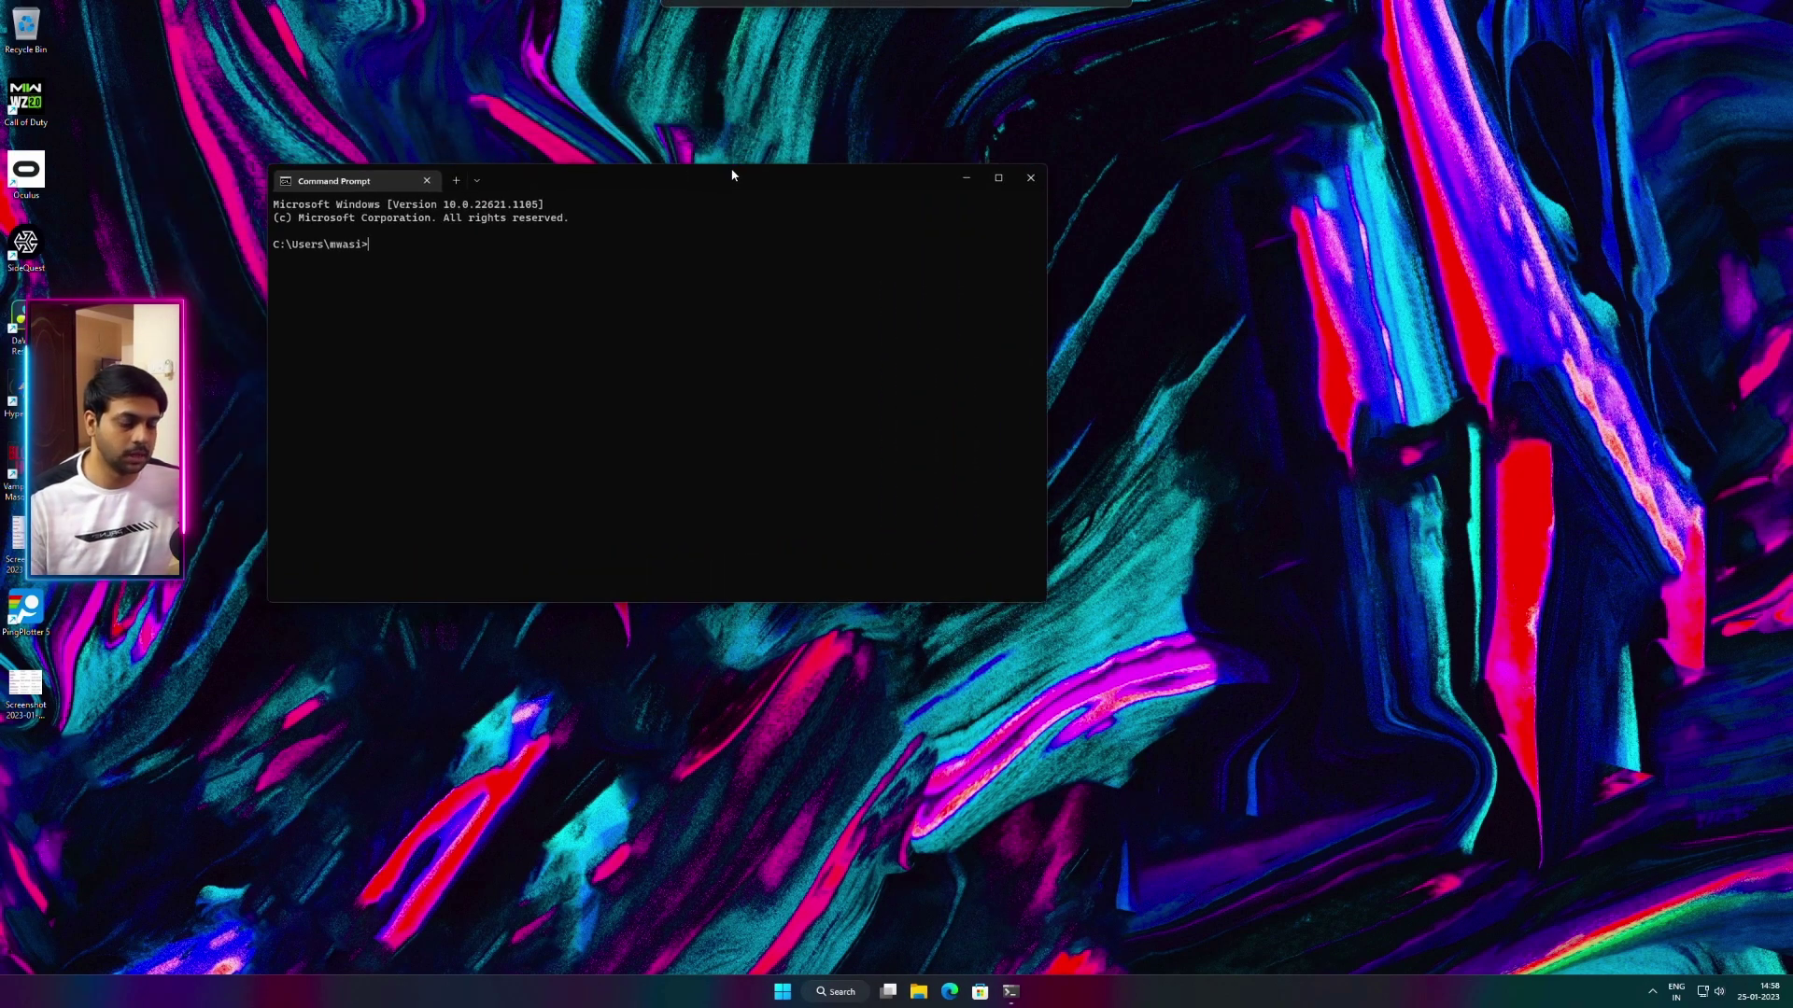
key("Return")
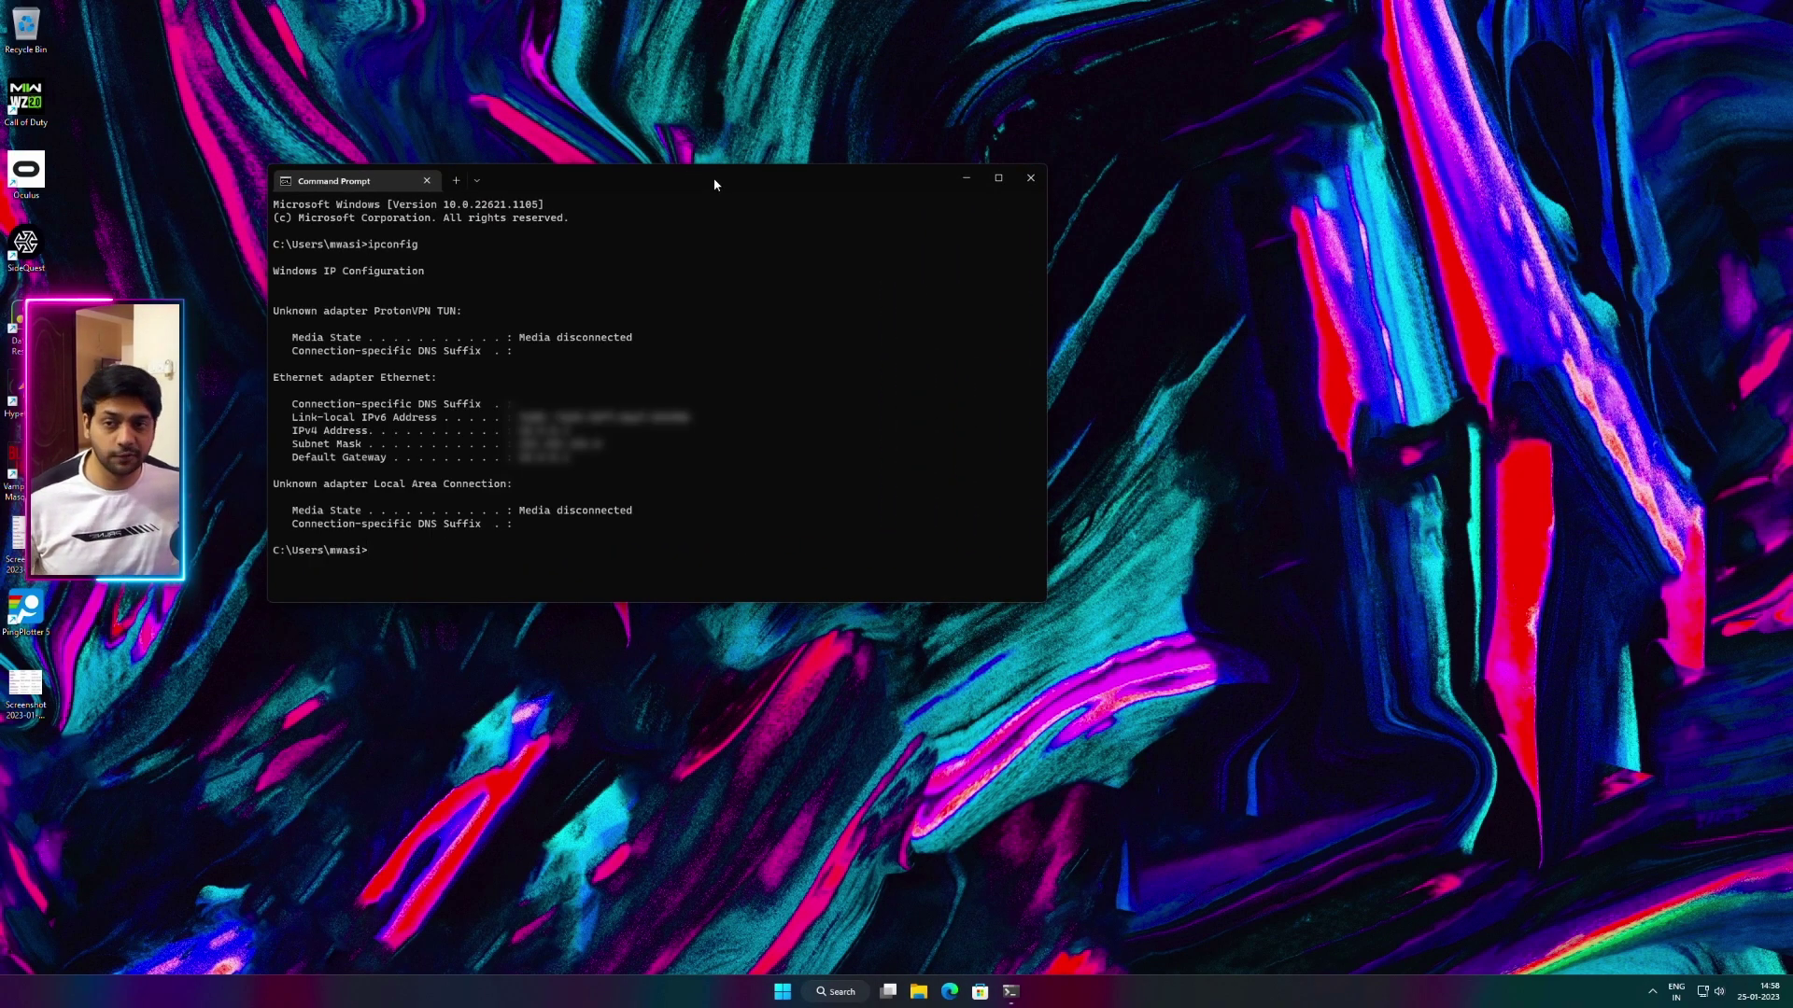
left_click_drag(512, 457, 600, 471)
left_click(1033, 187)
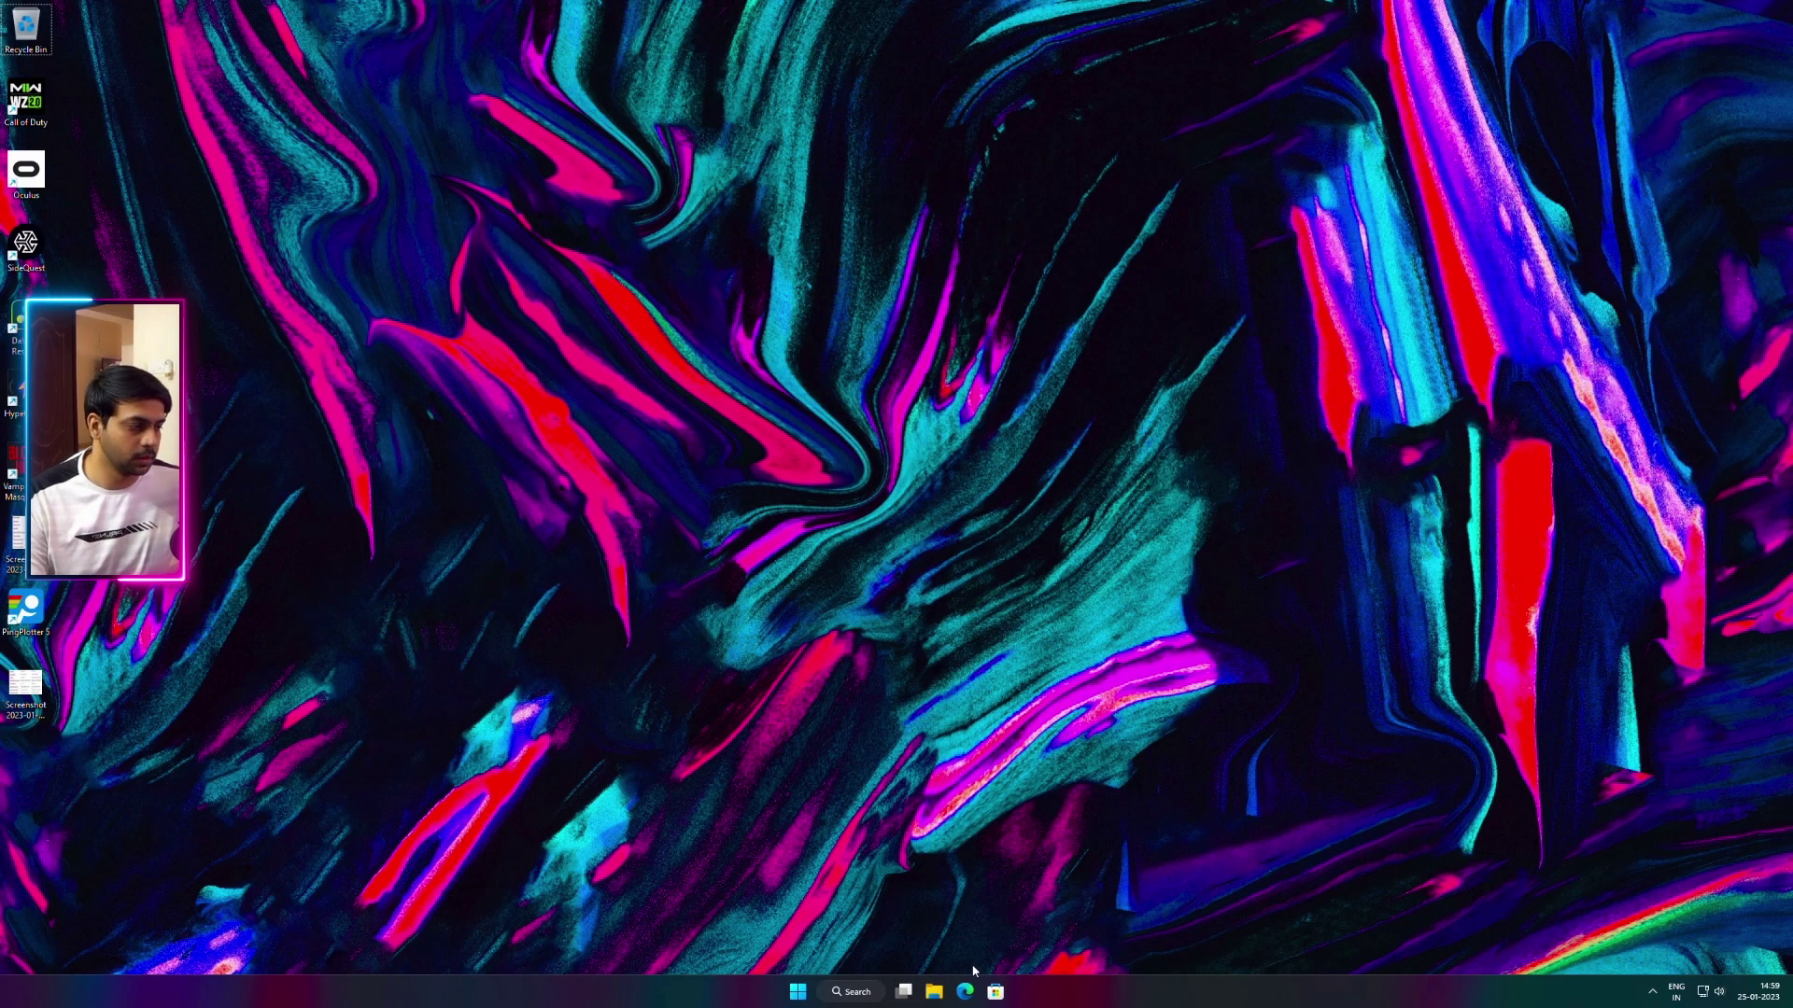
right_click(966, 988)
- Load the router admin page at the pasted gateway address in an InPrivate window
left_click(966, 882)
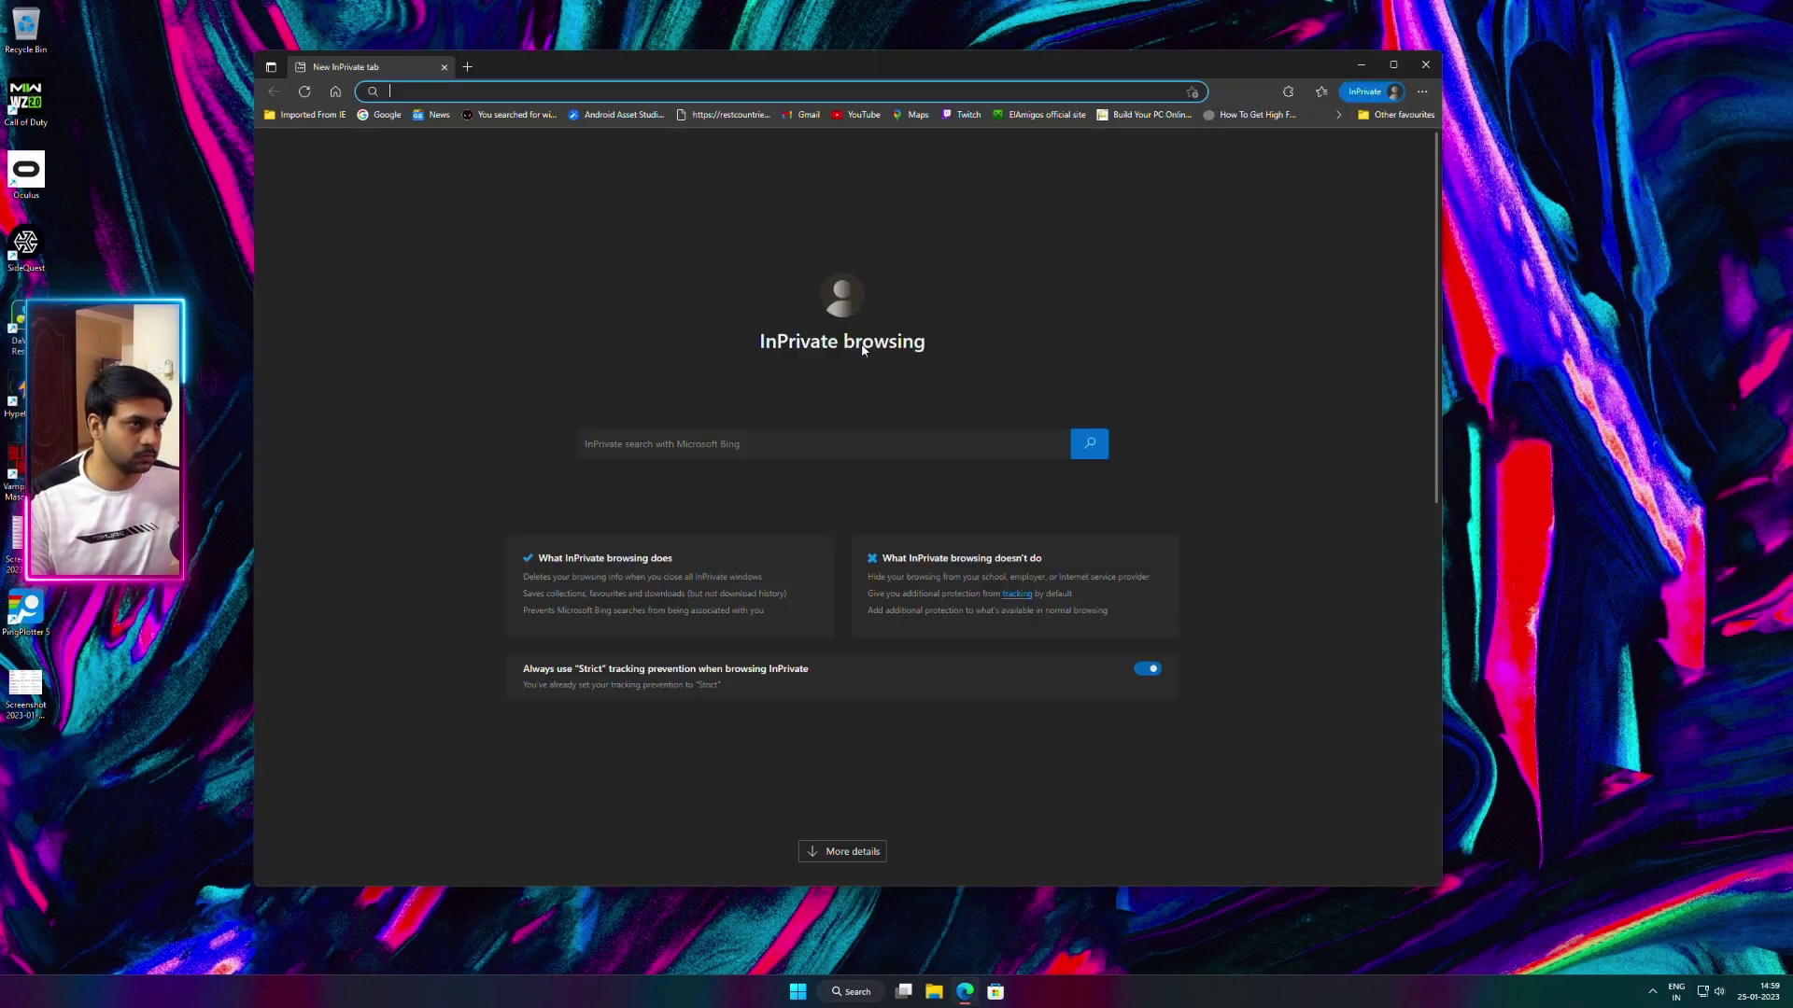
key("ctrl+v")
key("Return")
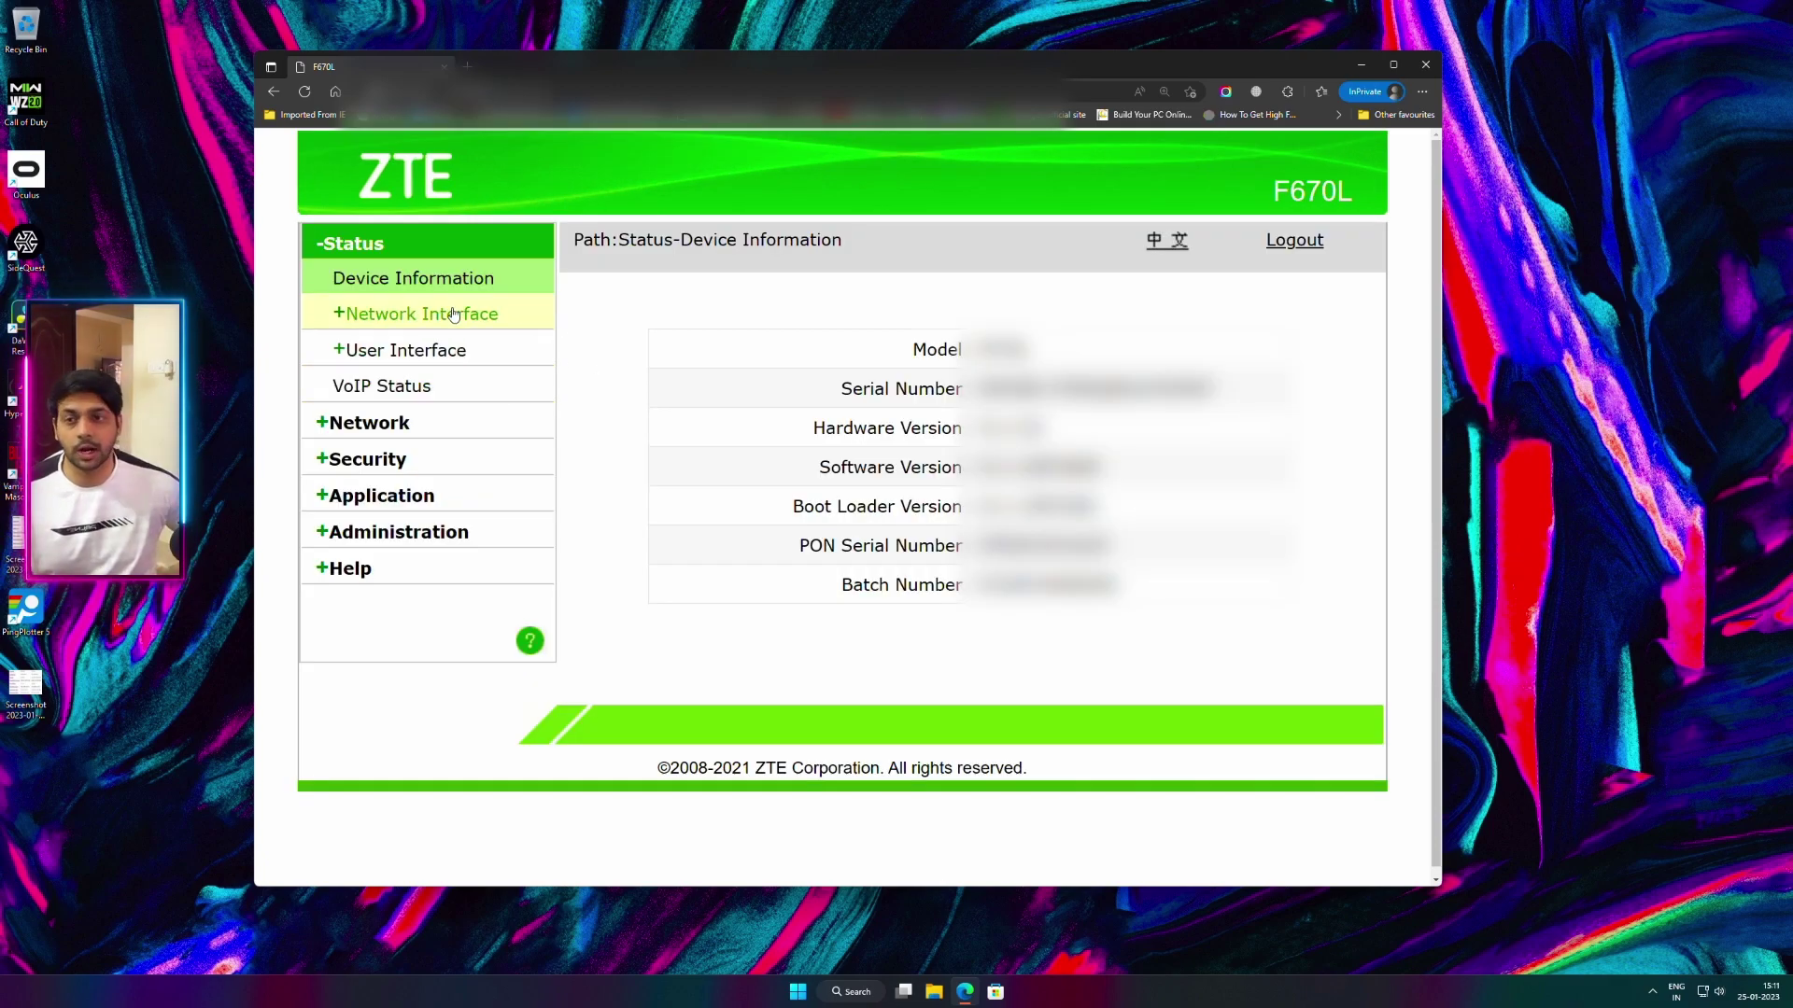
- Go to Application > Port Forwarding in the ZTE F670L admin
left_click(433, 495)
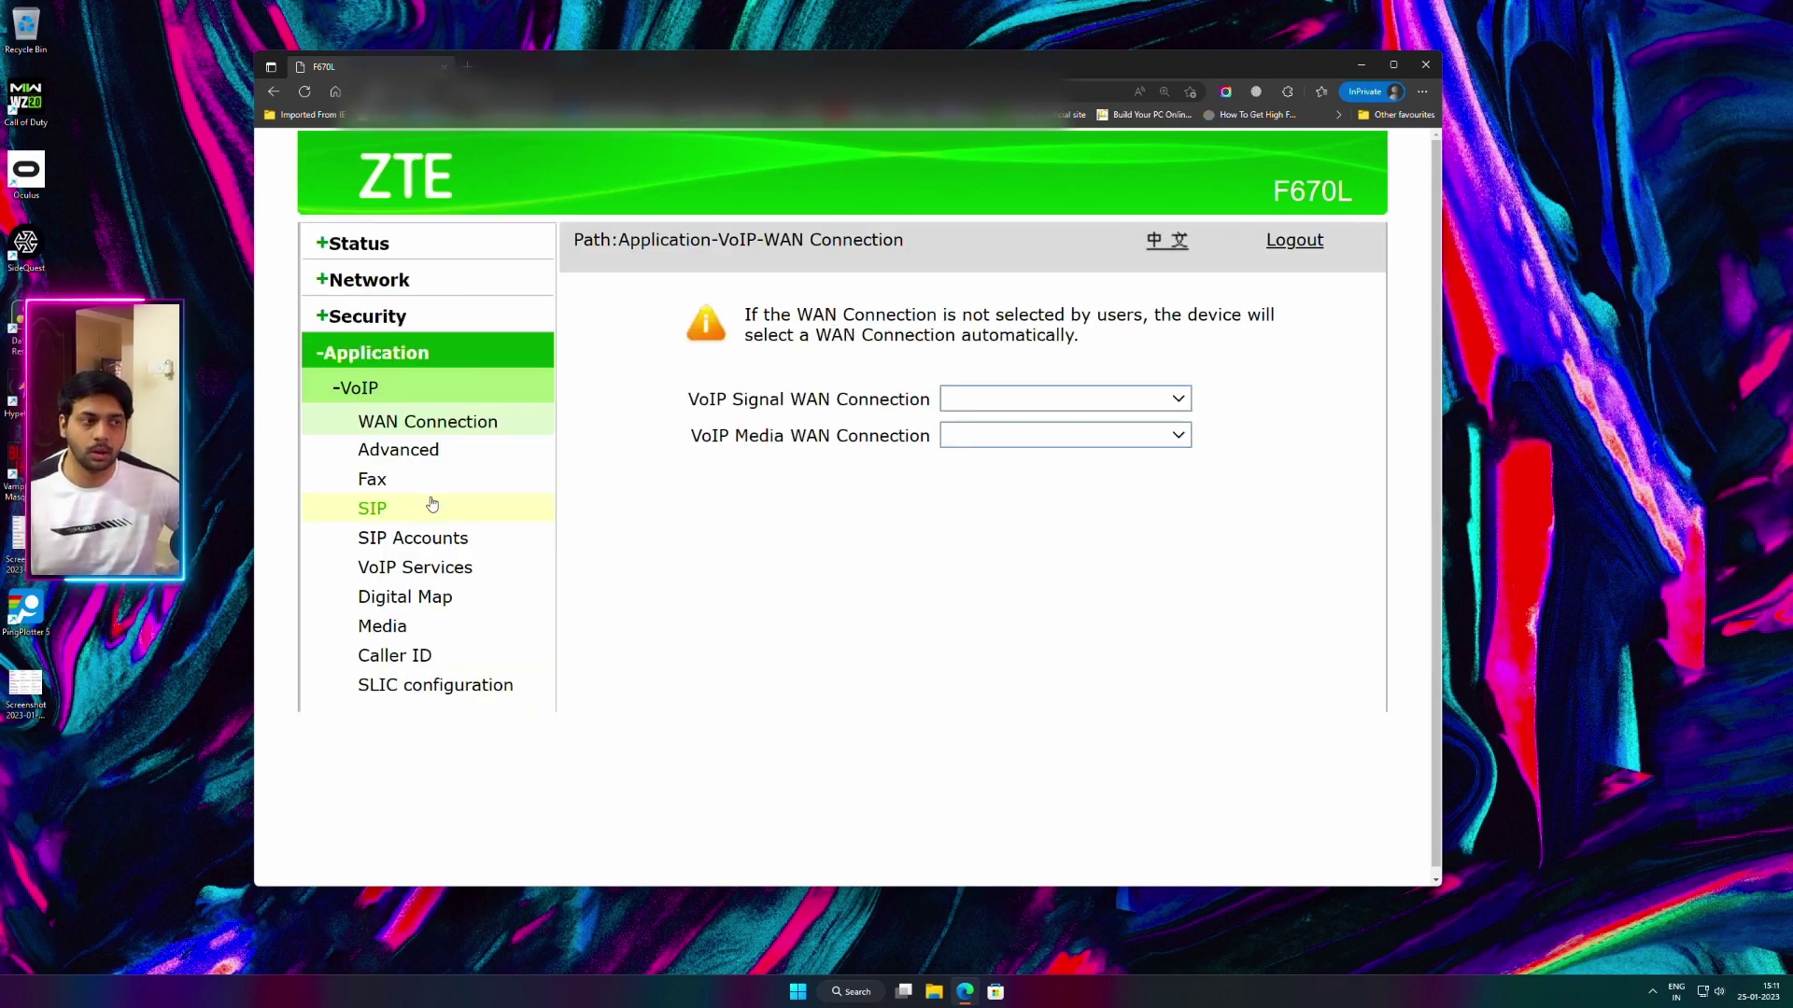
scroll(437, 500, "down", 2)
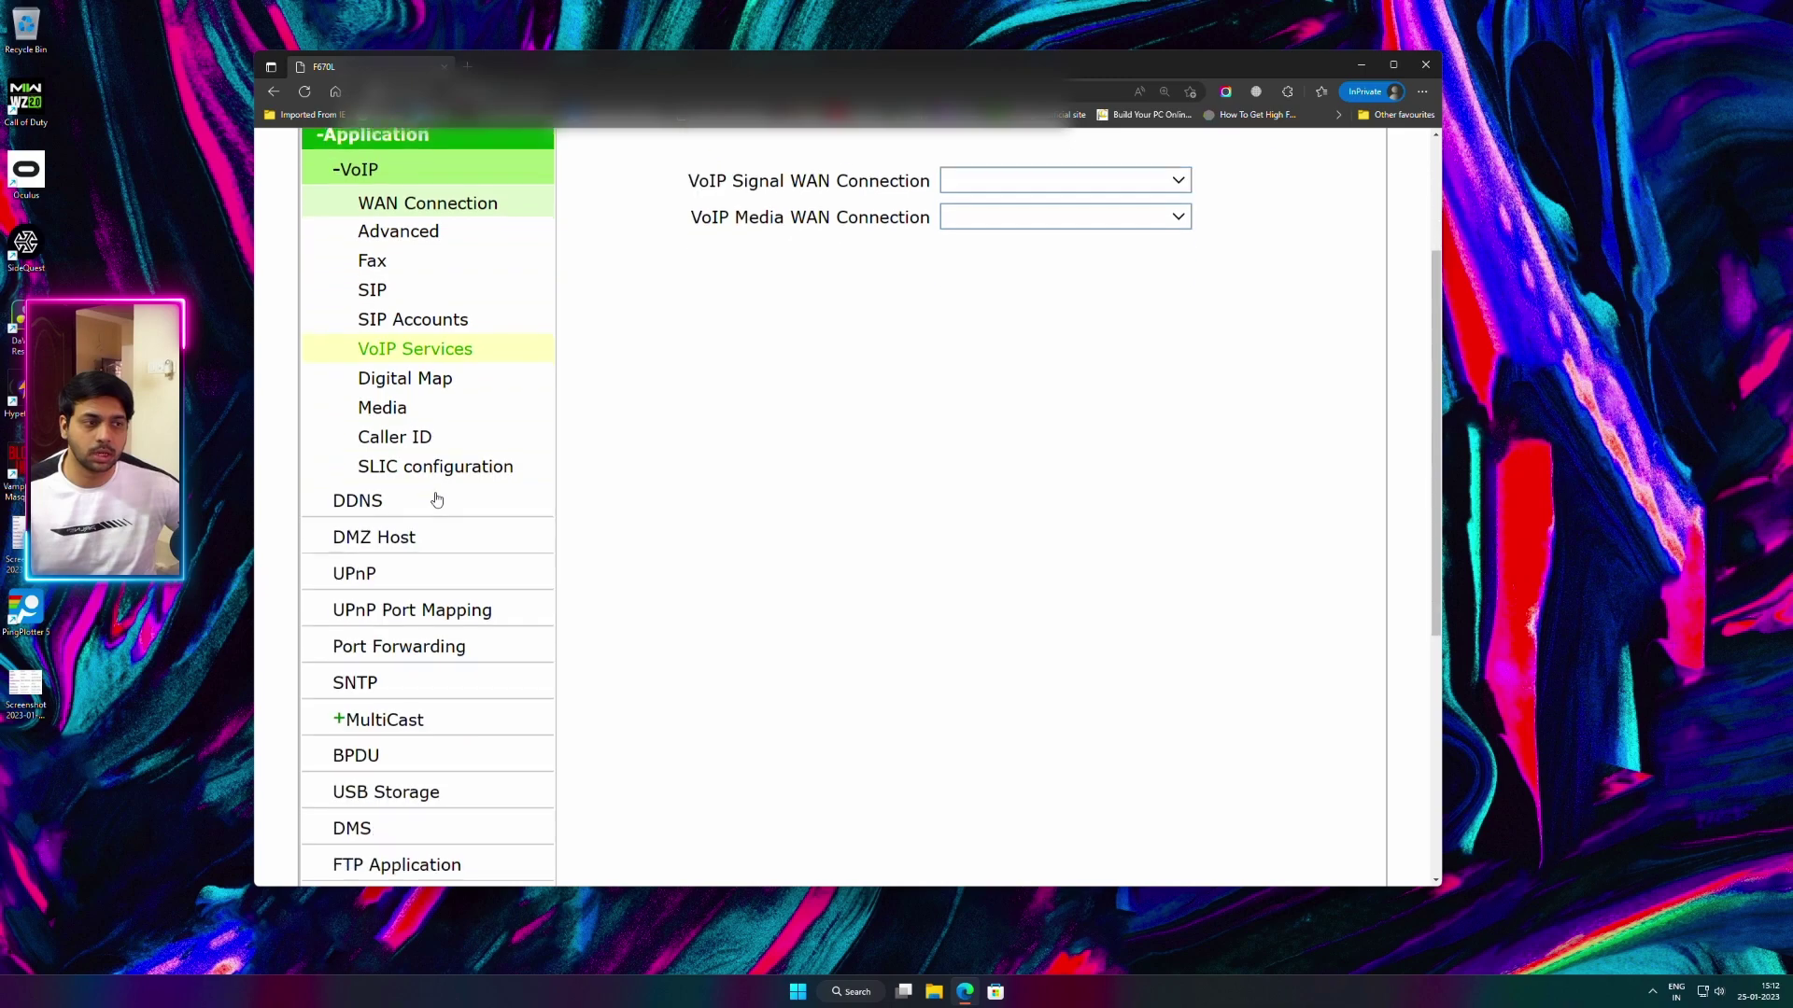
left_click(379, 643)
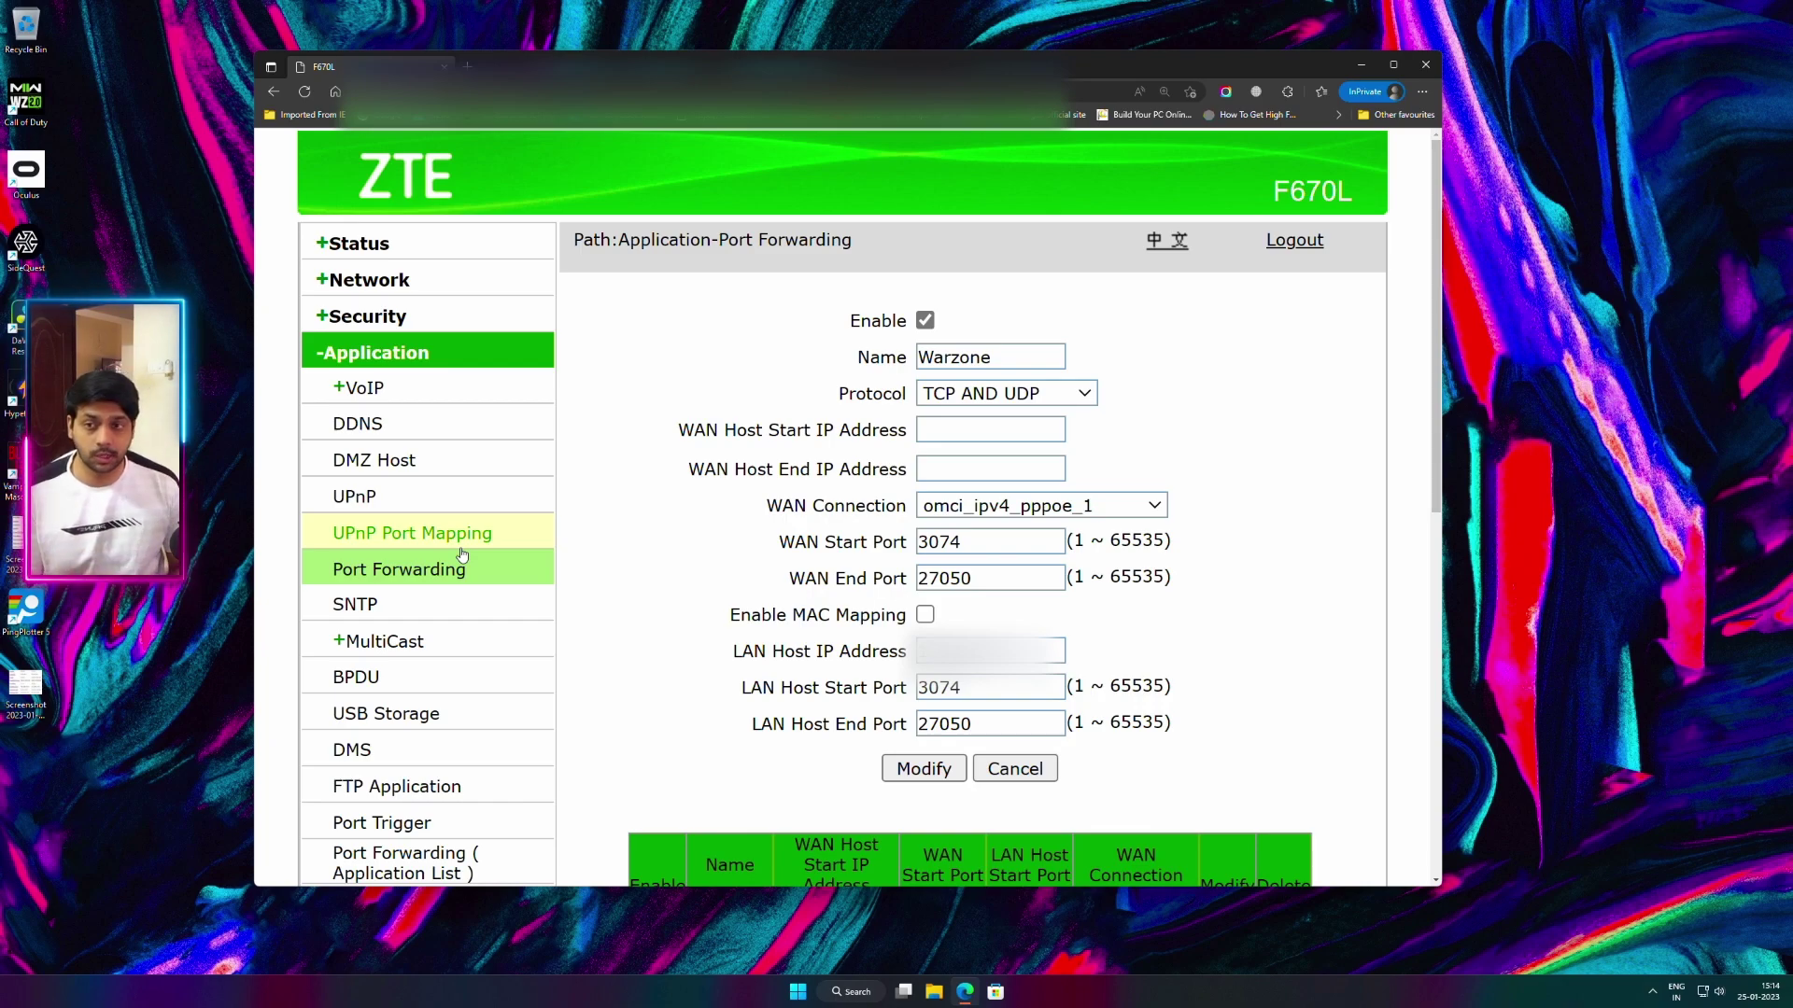
left_click(937, 403)
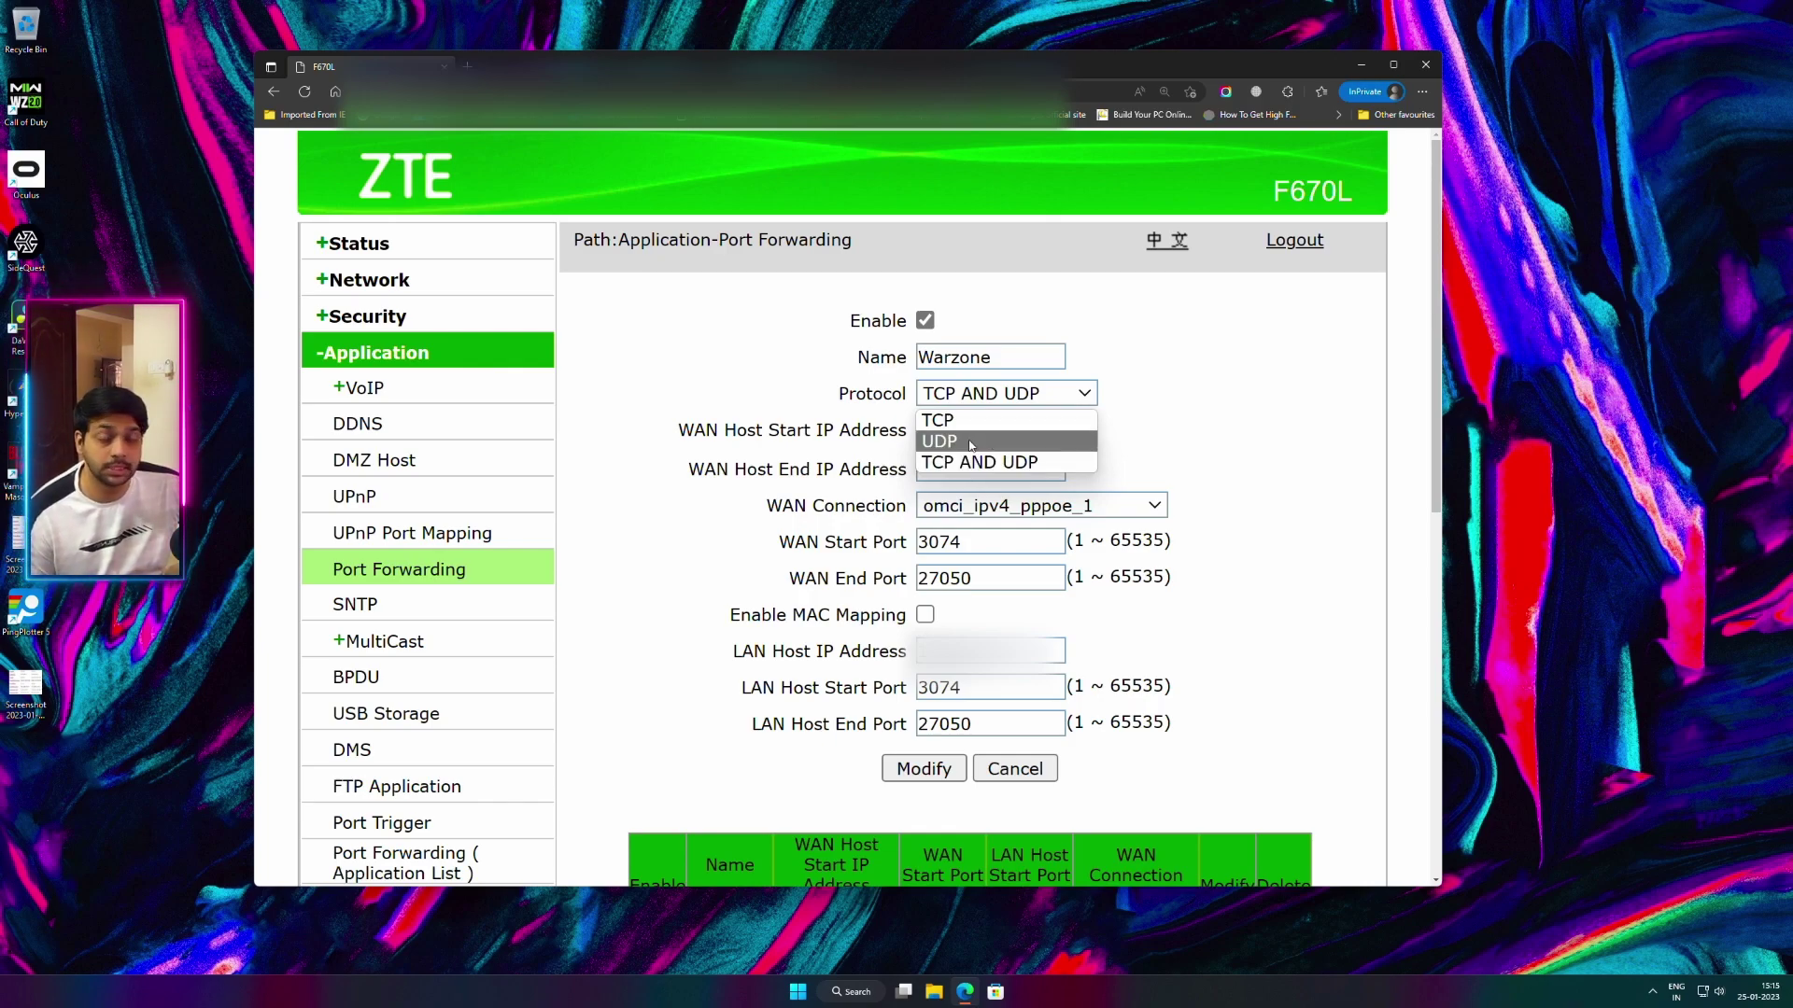
left_click(955, 464)
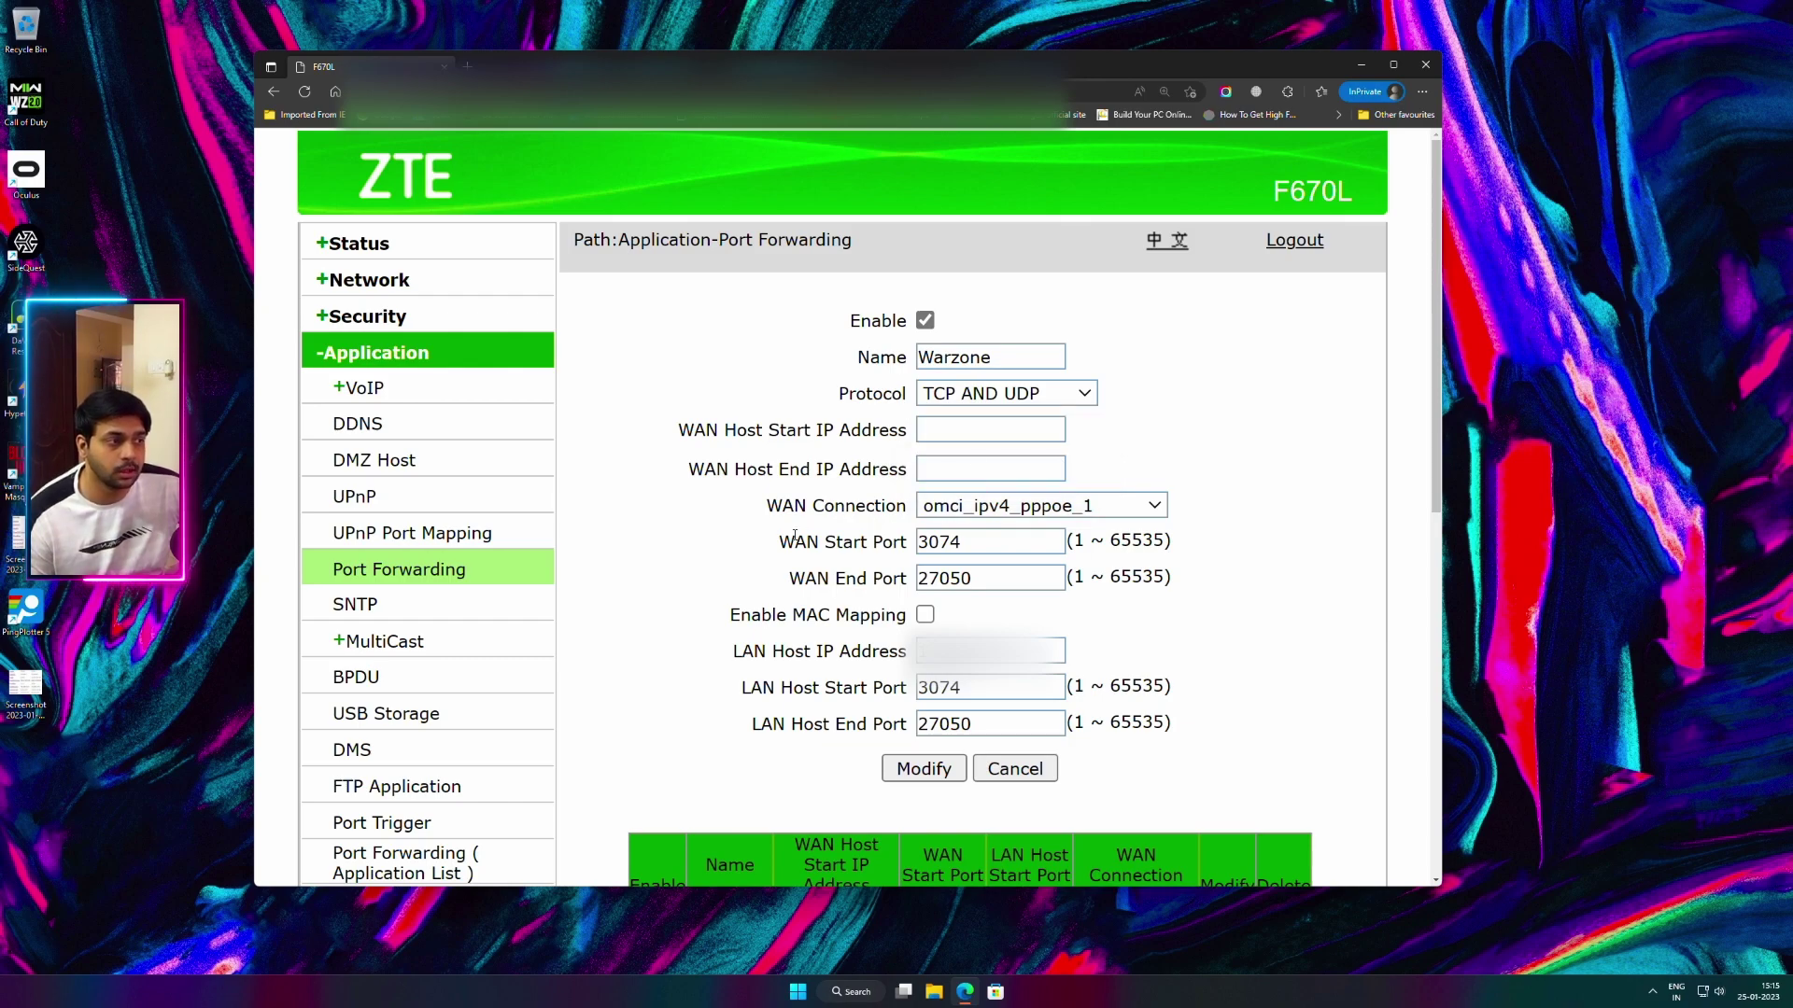
left_click_drag(779, 542, 918, 551)
left_click(828, 580)
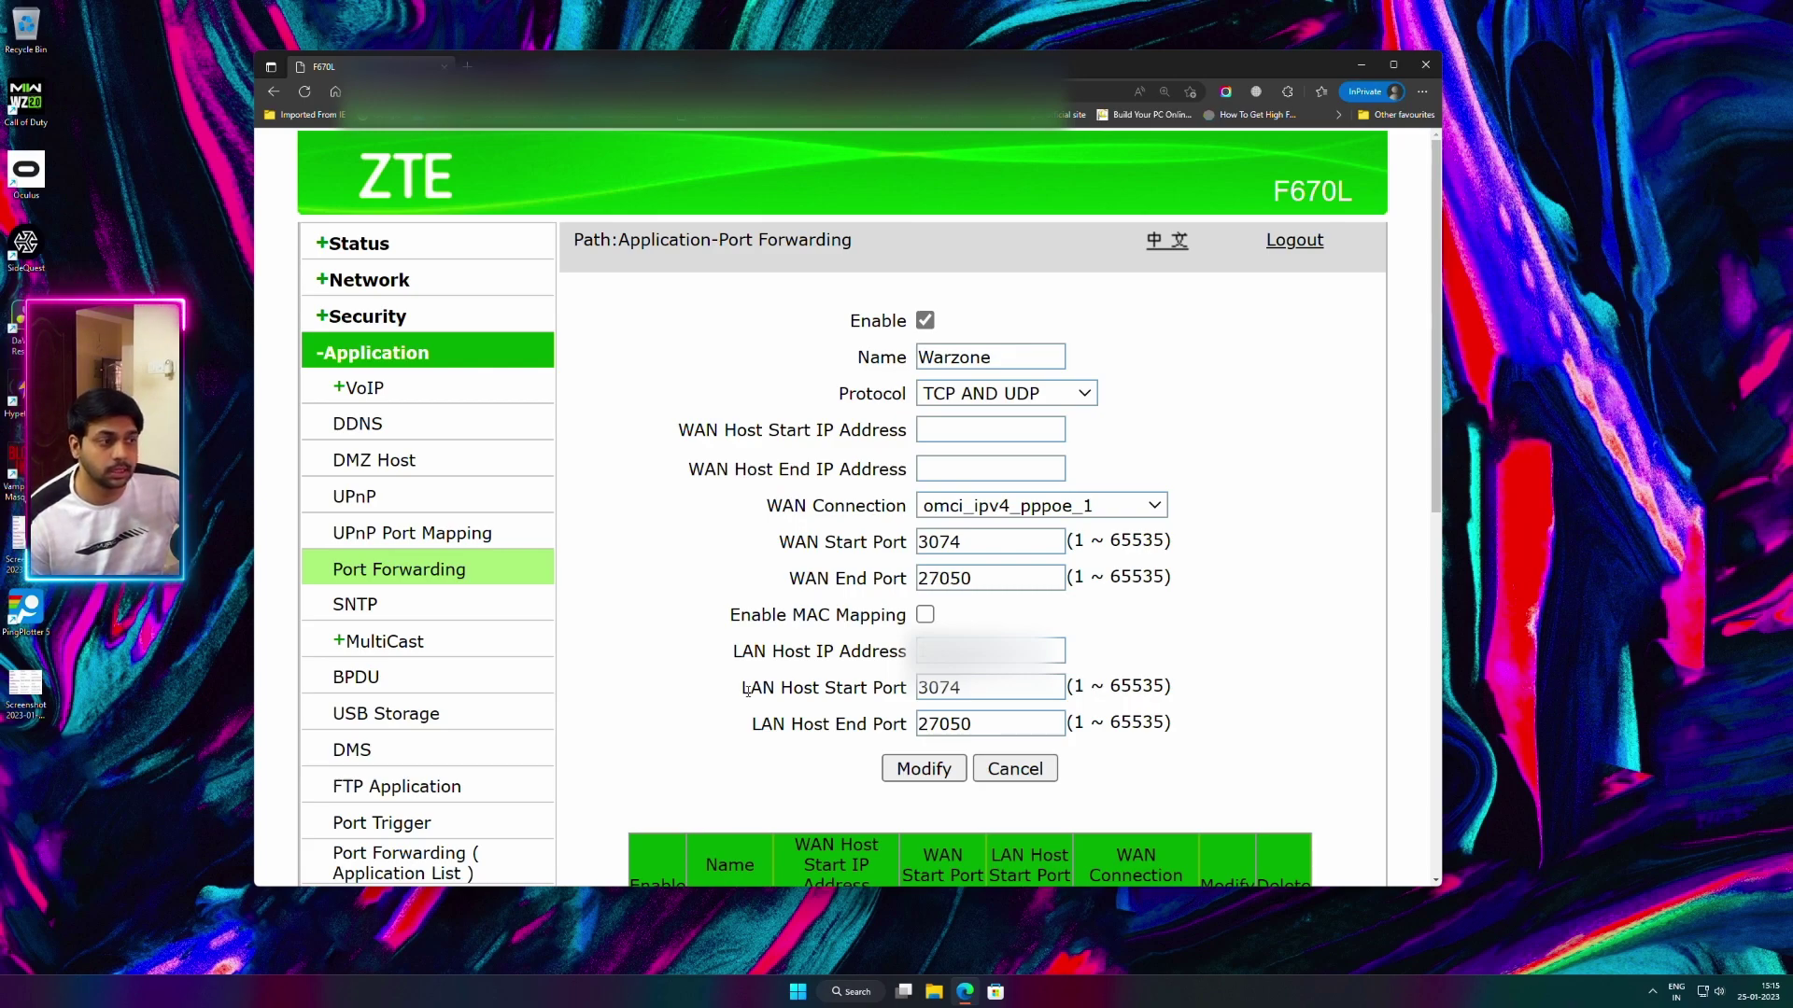
left_click_drag(747, 689, 893, 691)
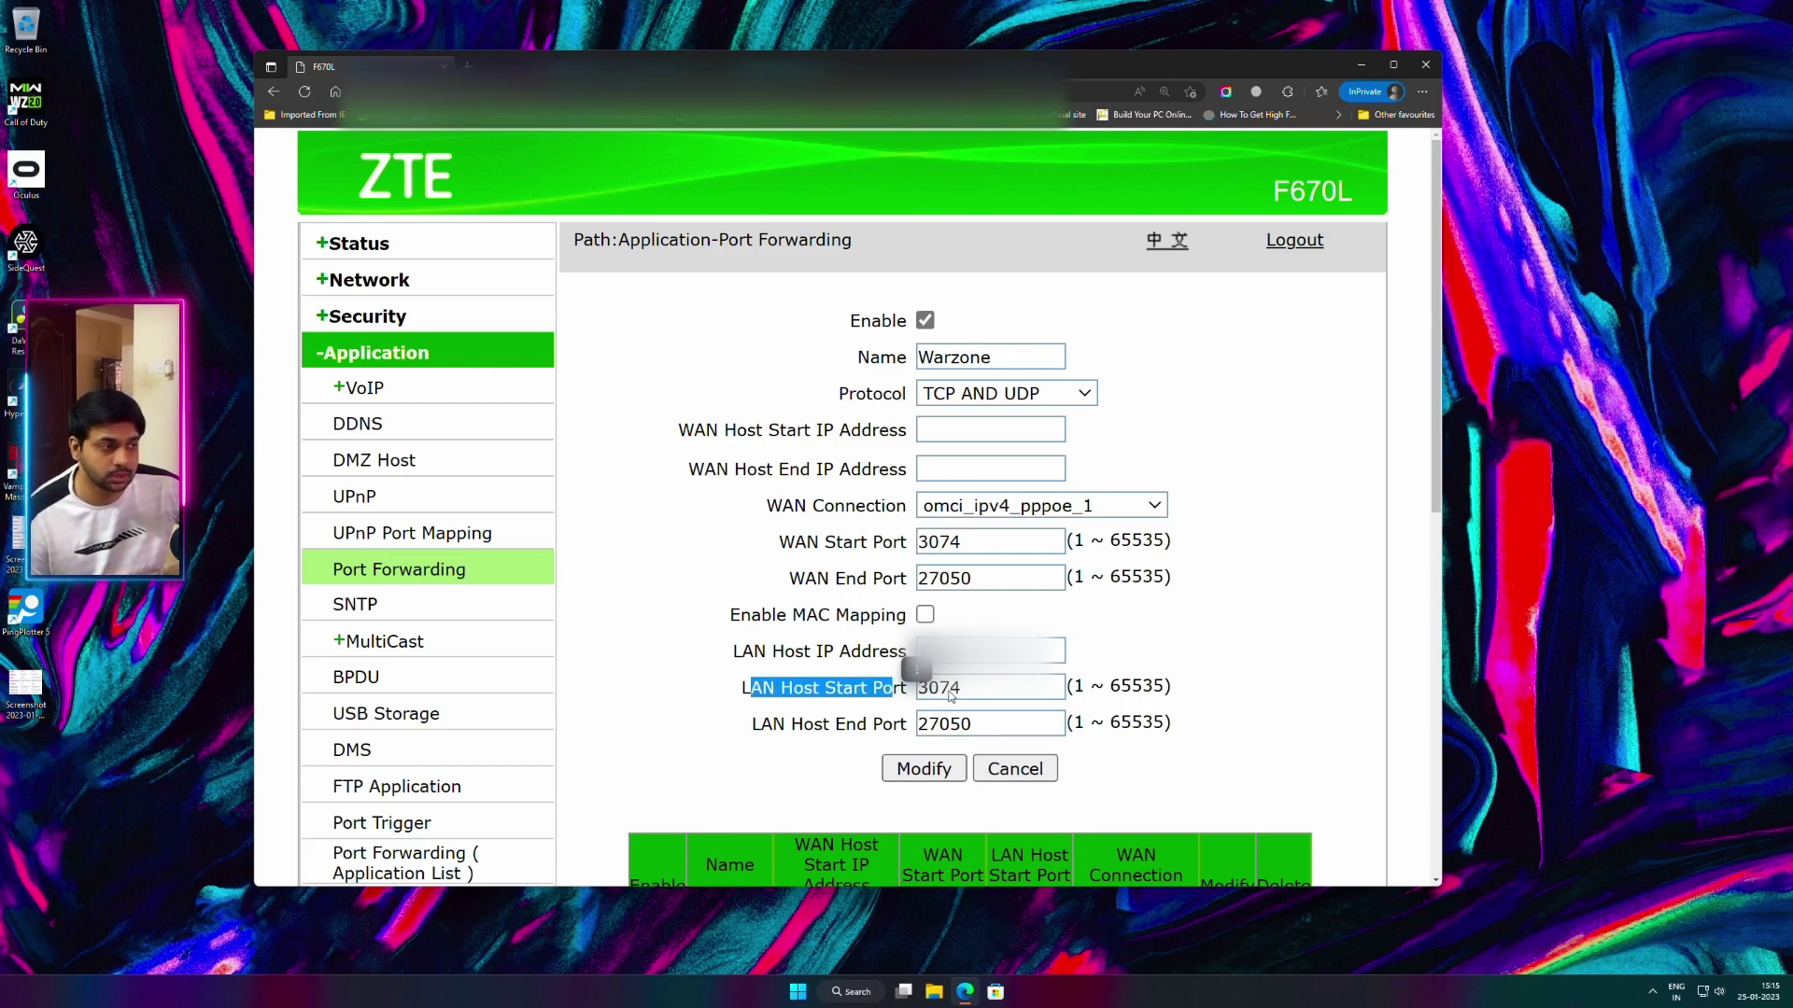
left_click_drag(753, 725, 946, 724)
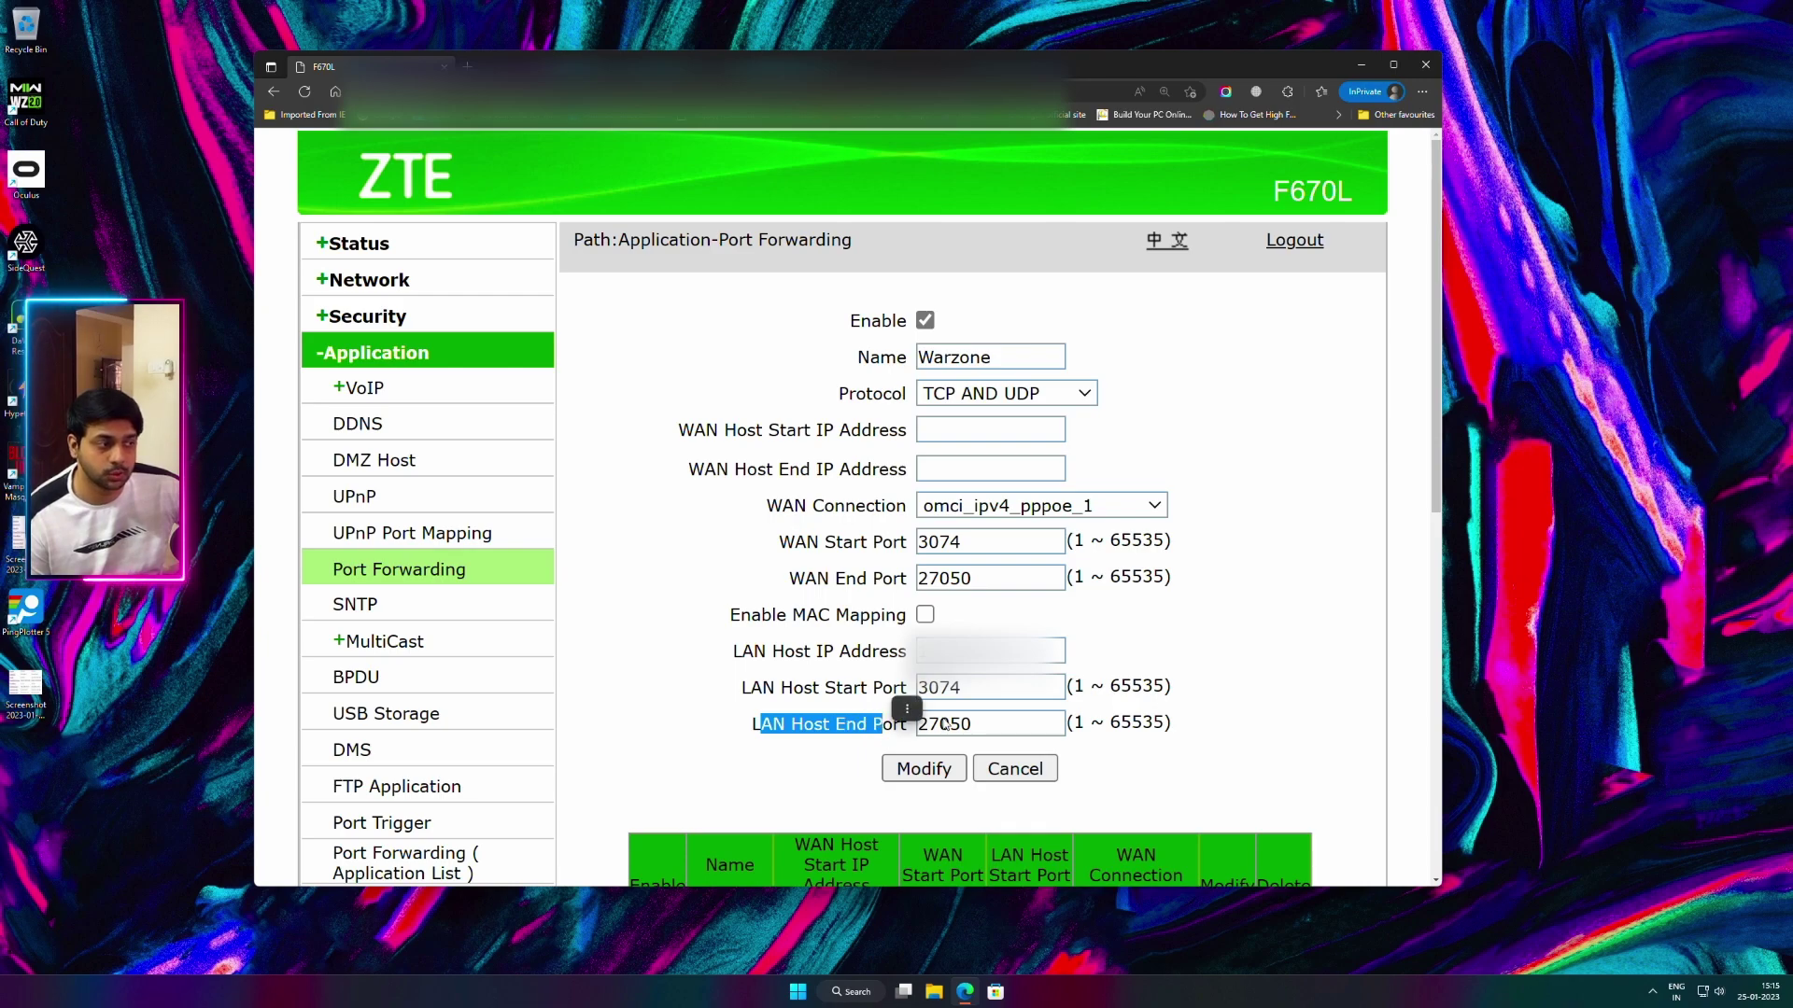
left_click_drag(745, 650, 912, 664)
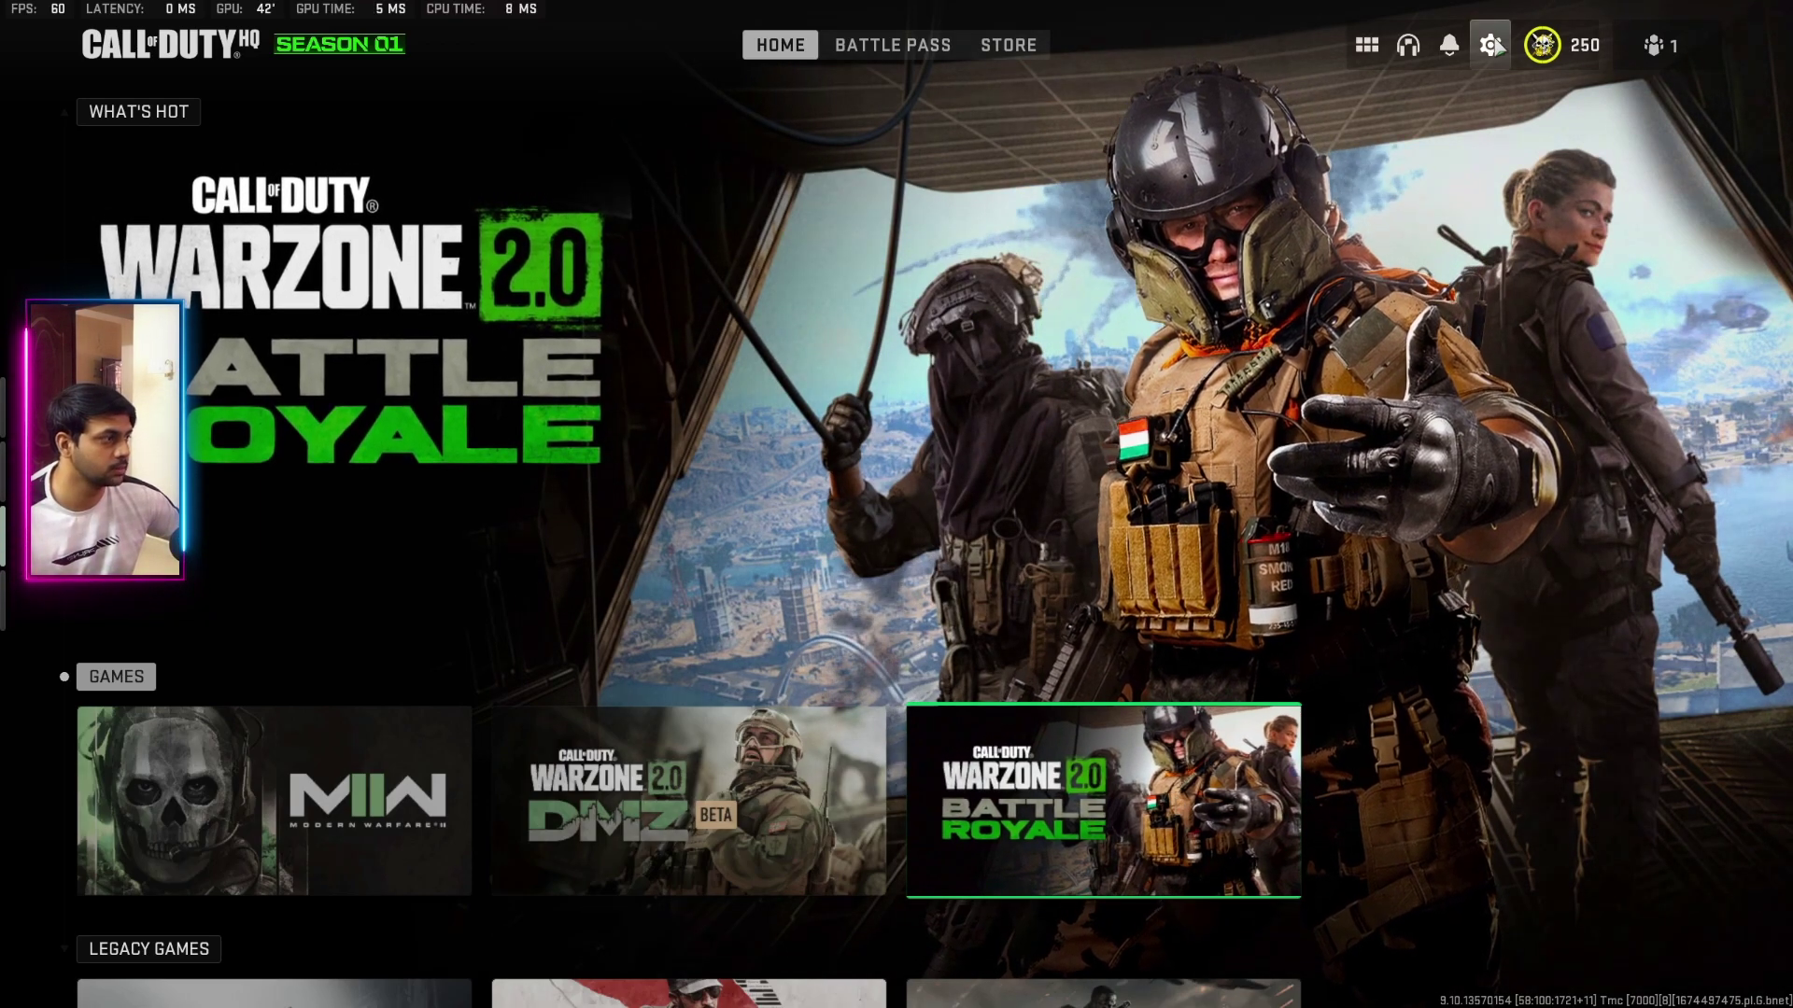
- View Warzone 2.0's Network Info under Settings > Account & Network for latency and packet loss
left_click(1490, 45)
left_click(1480, 644)
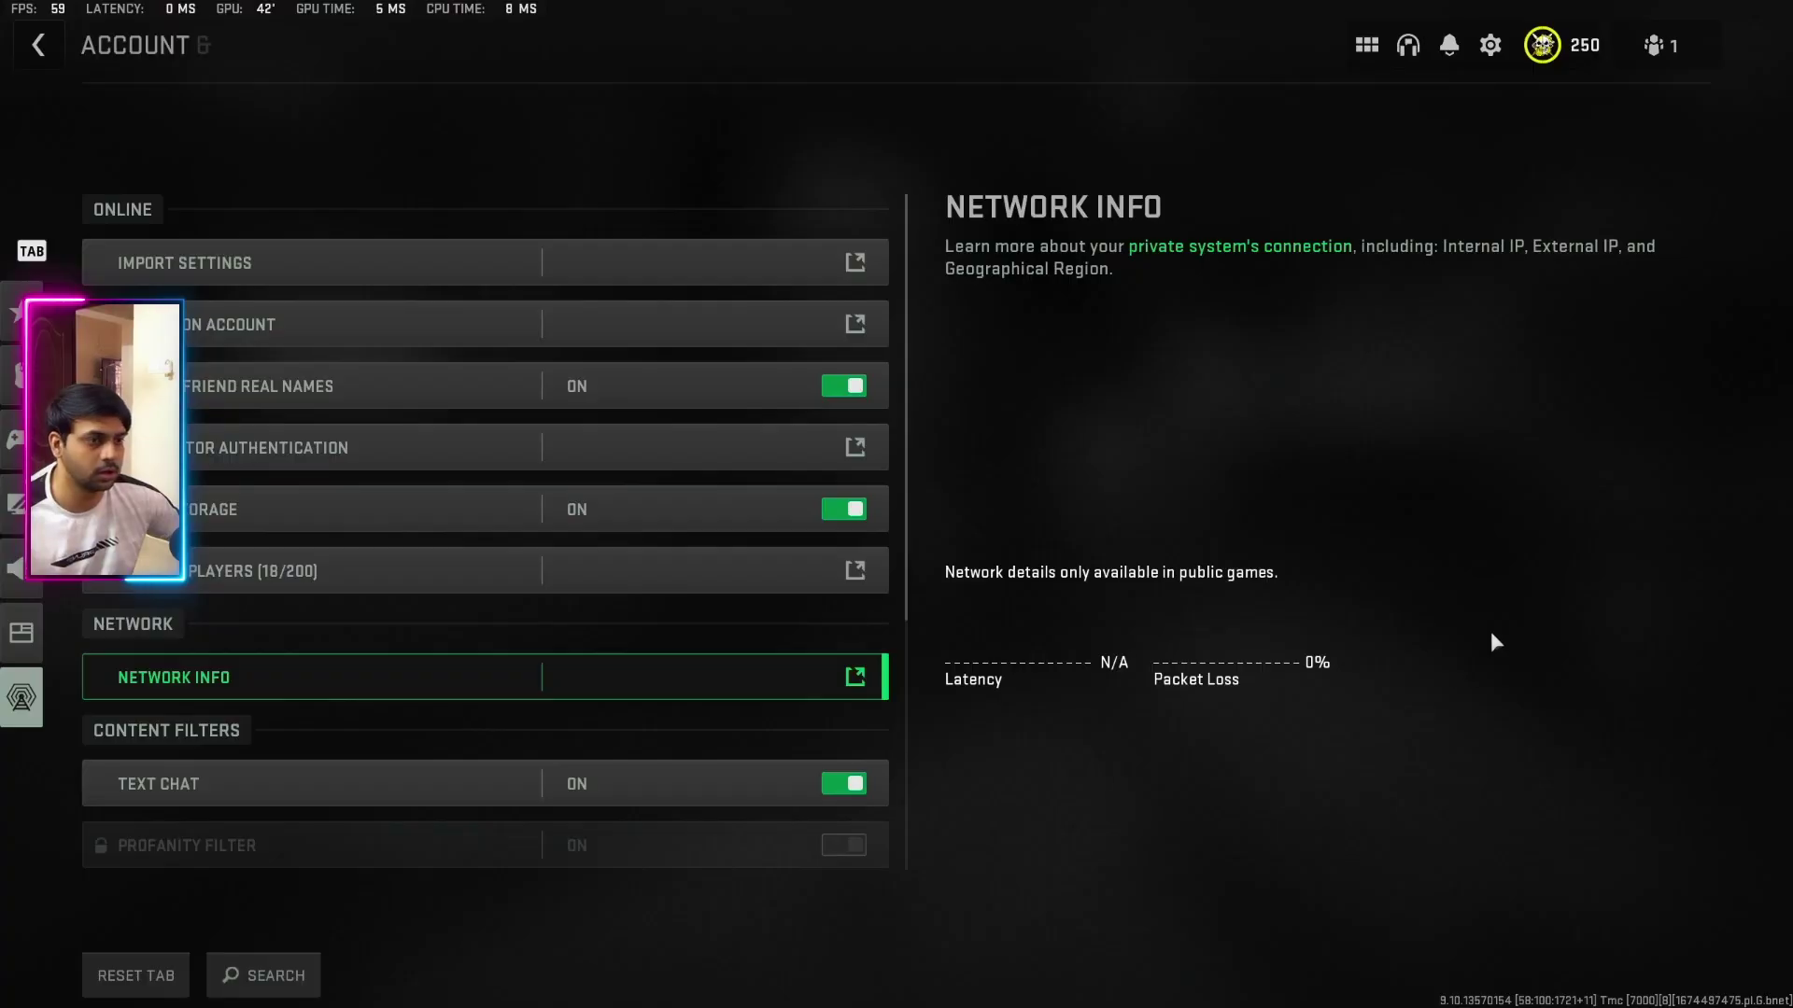
left_click(439, 682)
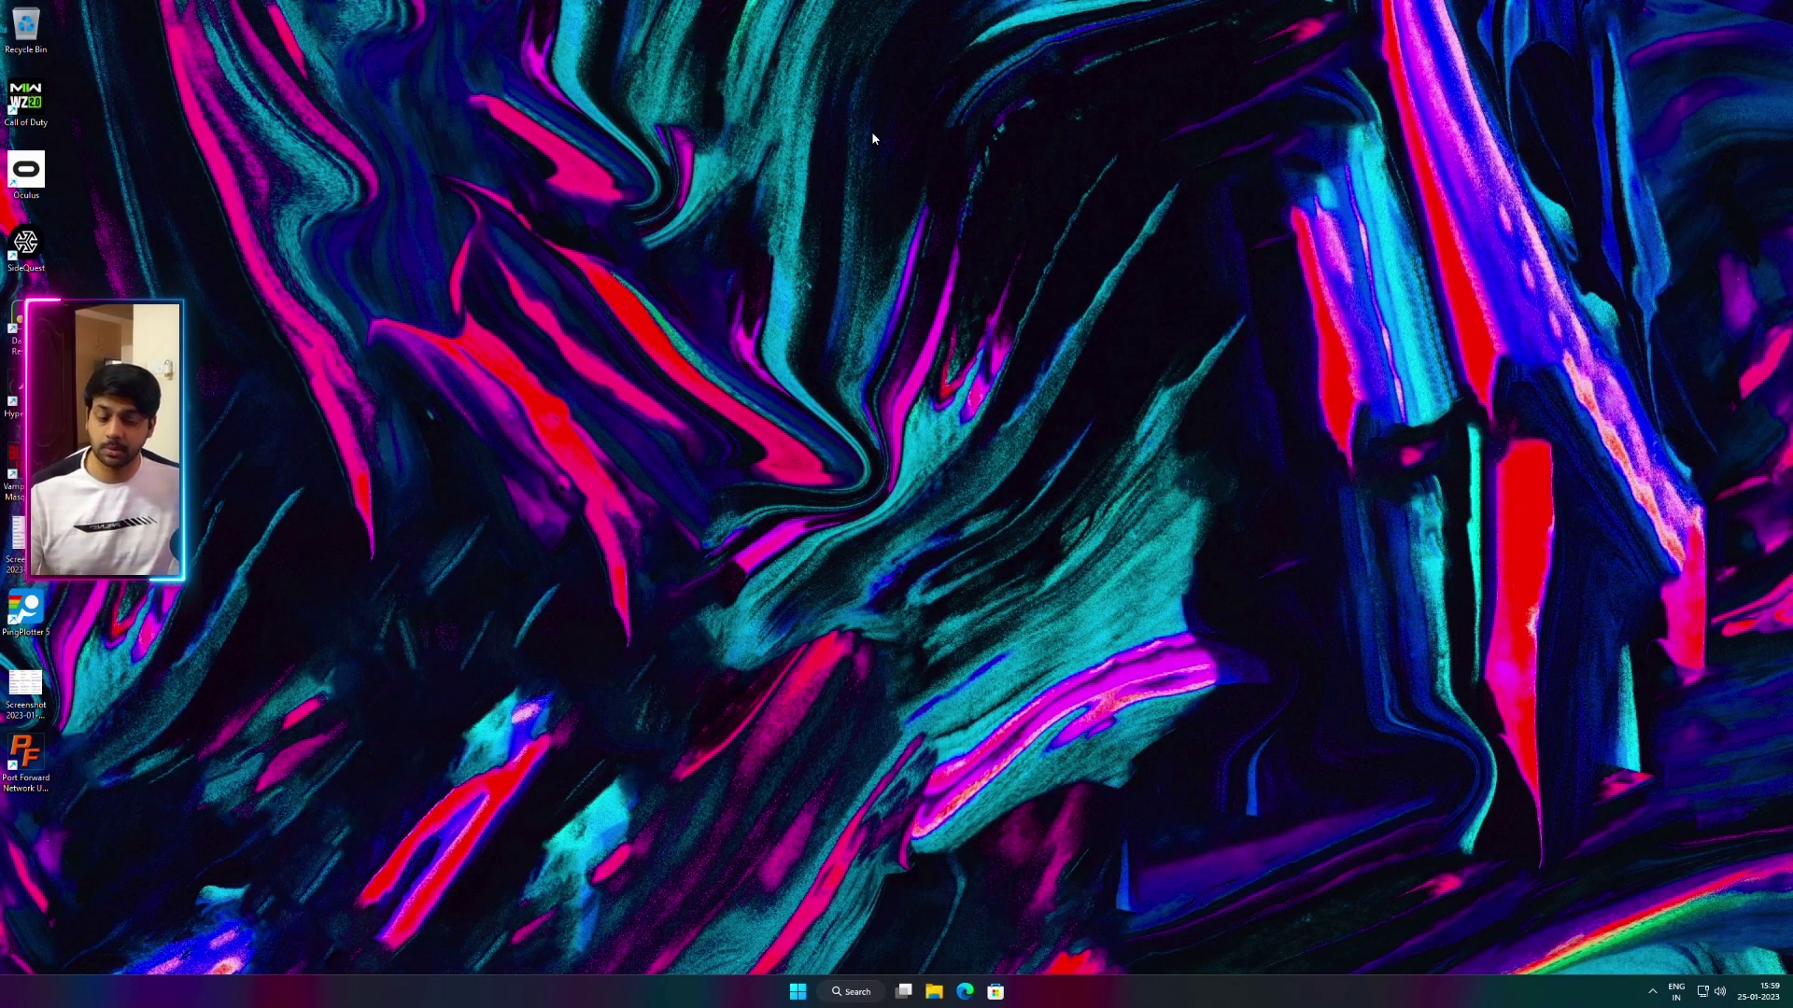
right_click(871, 131)
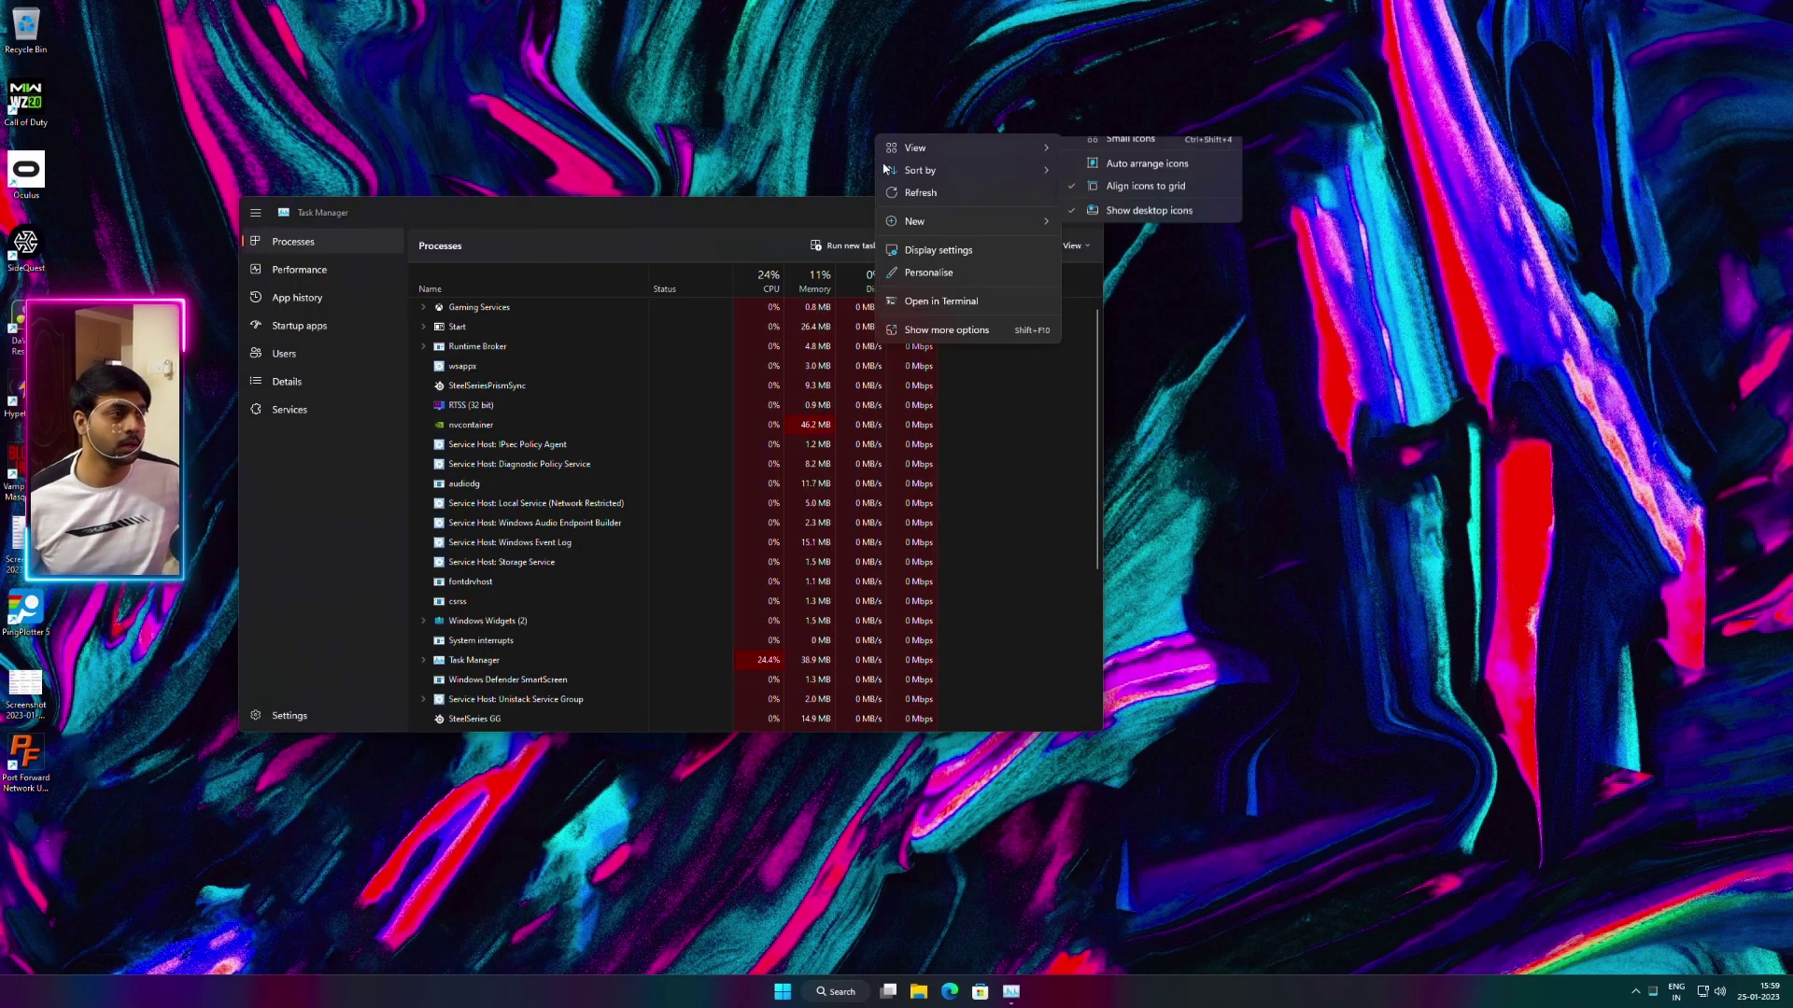
left_click(827, 203)
left_click_drag(827, 203, 904, 209)
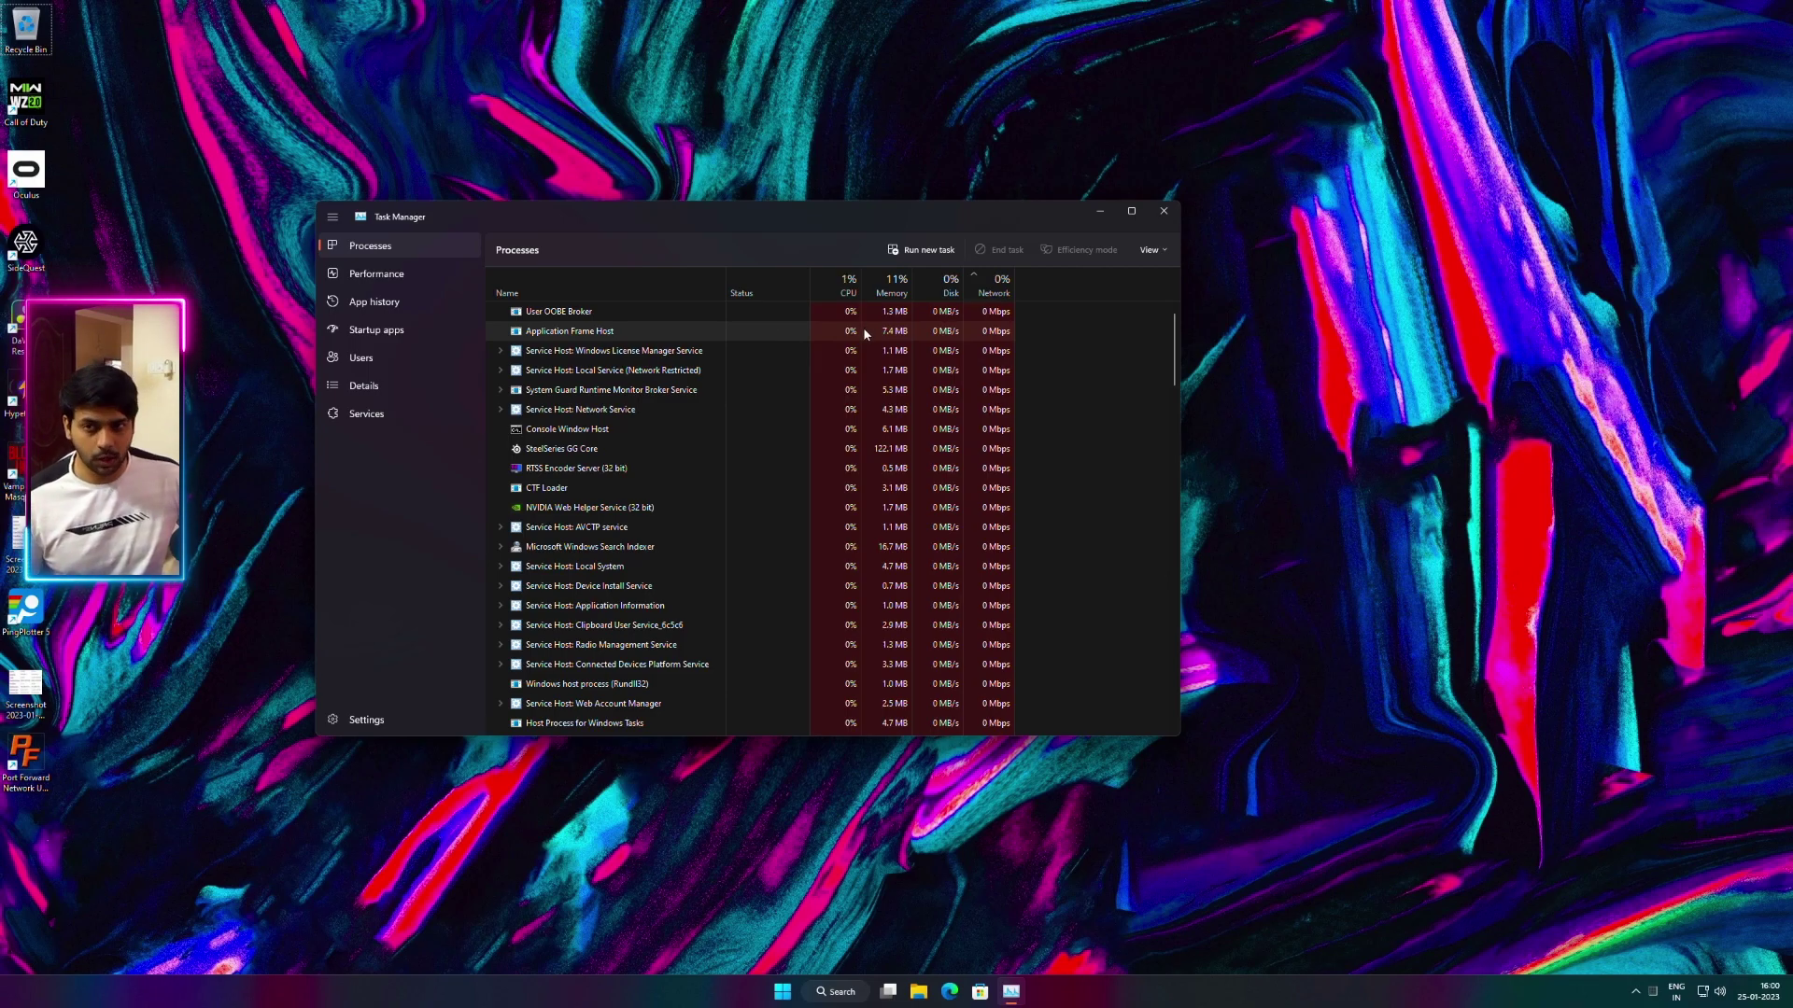
key("alt+F4")
right_click(721, 268)
- In msconfig's Services list, hide all Microsoft services and disable all the rest
left_click(775, 320)
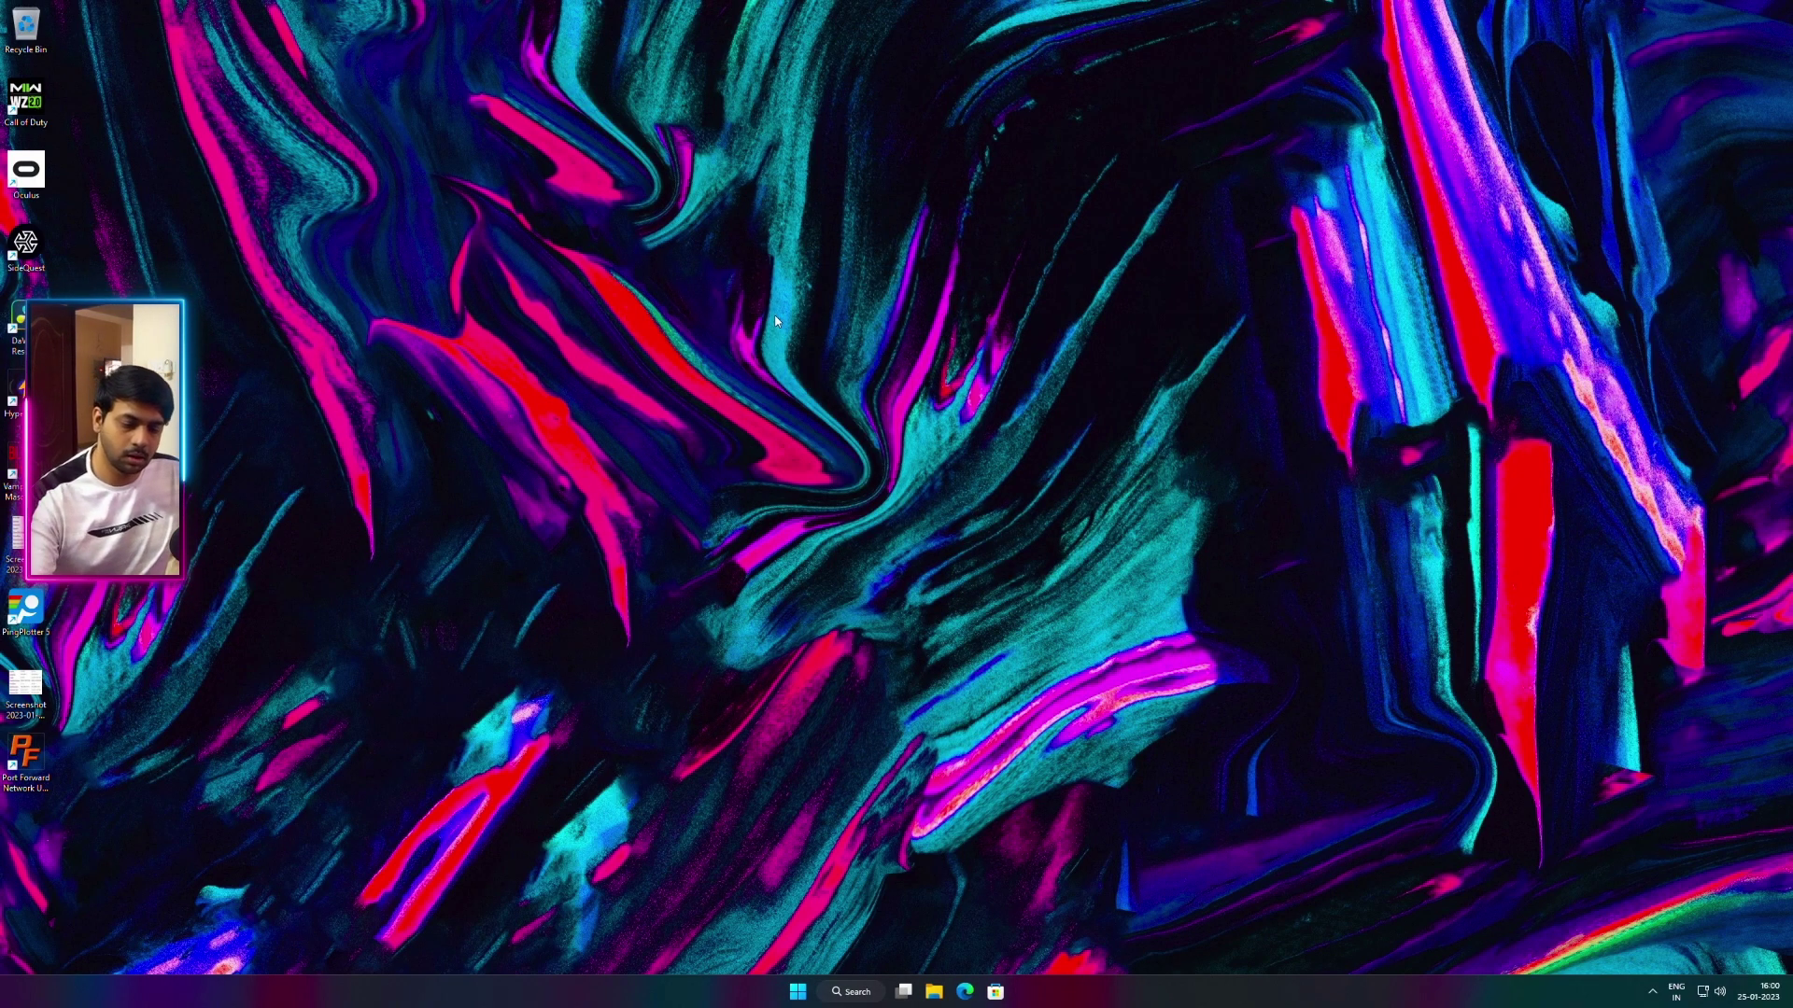
key("super+r")
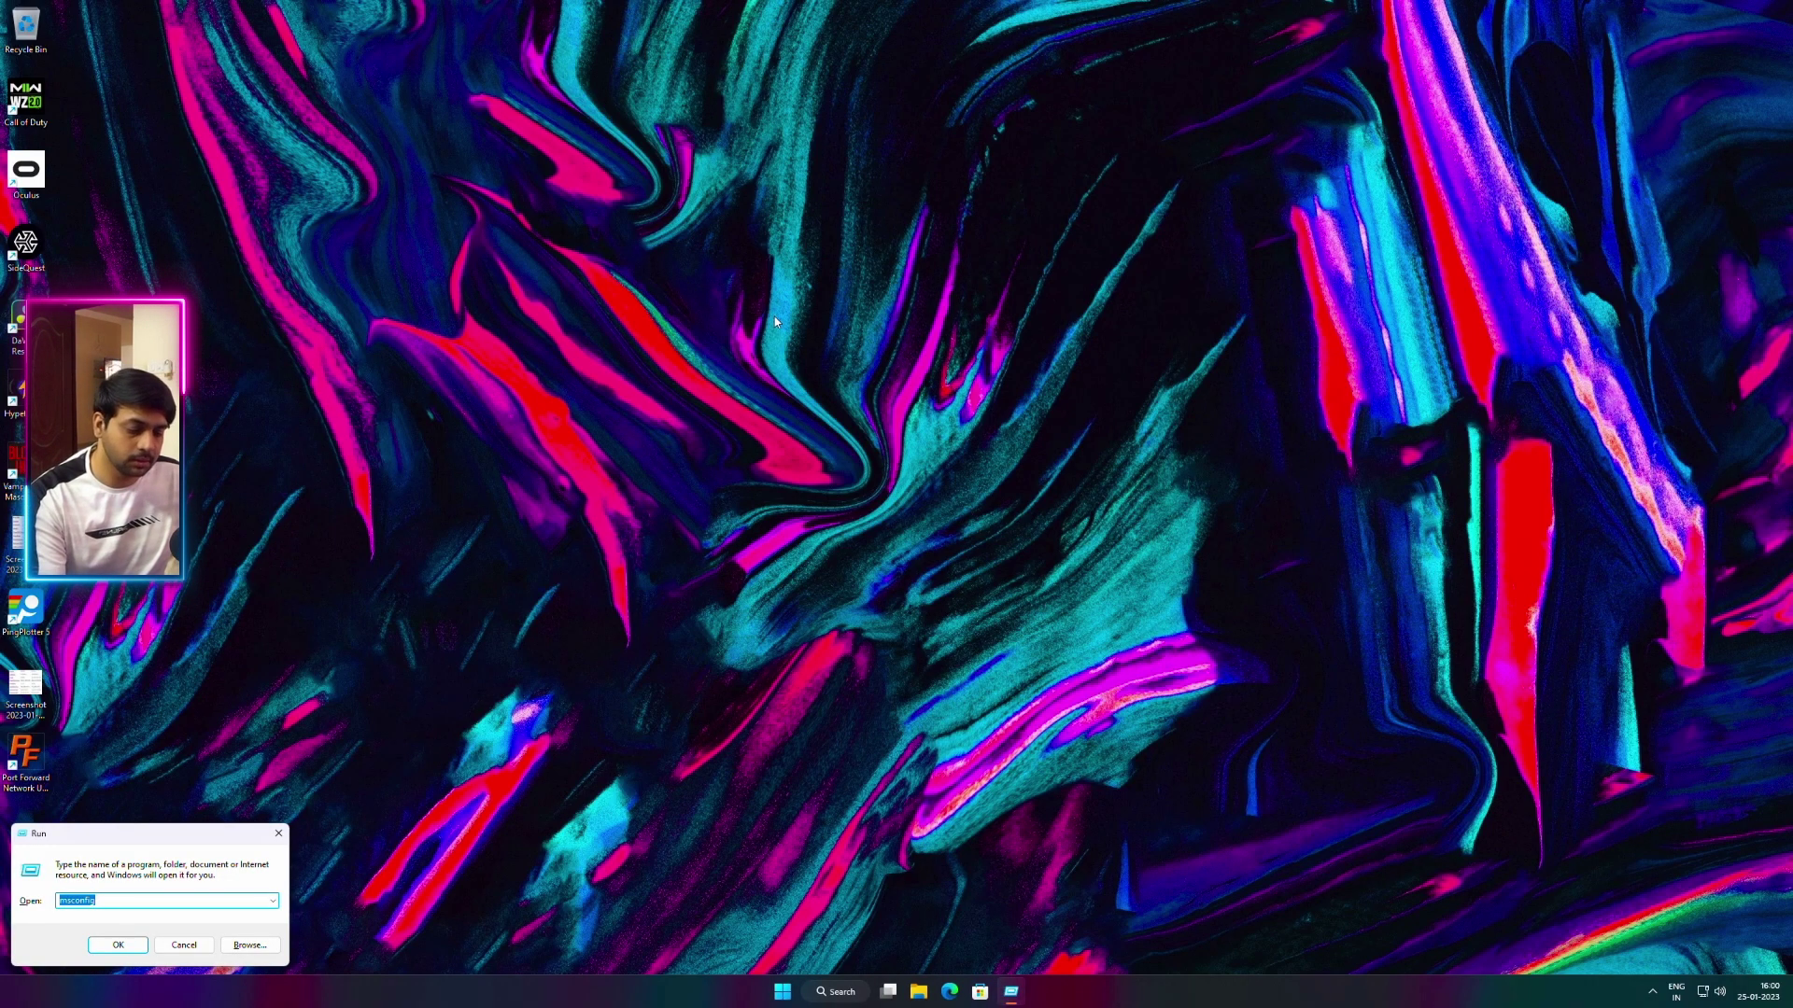
key("Return")
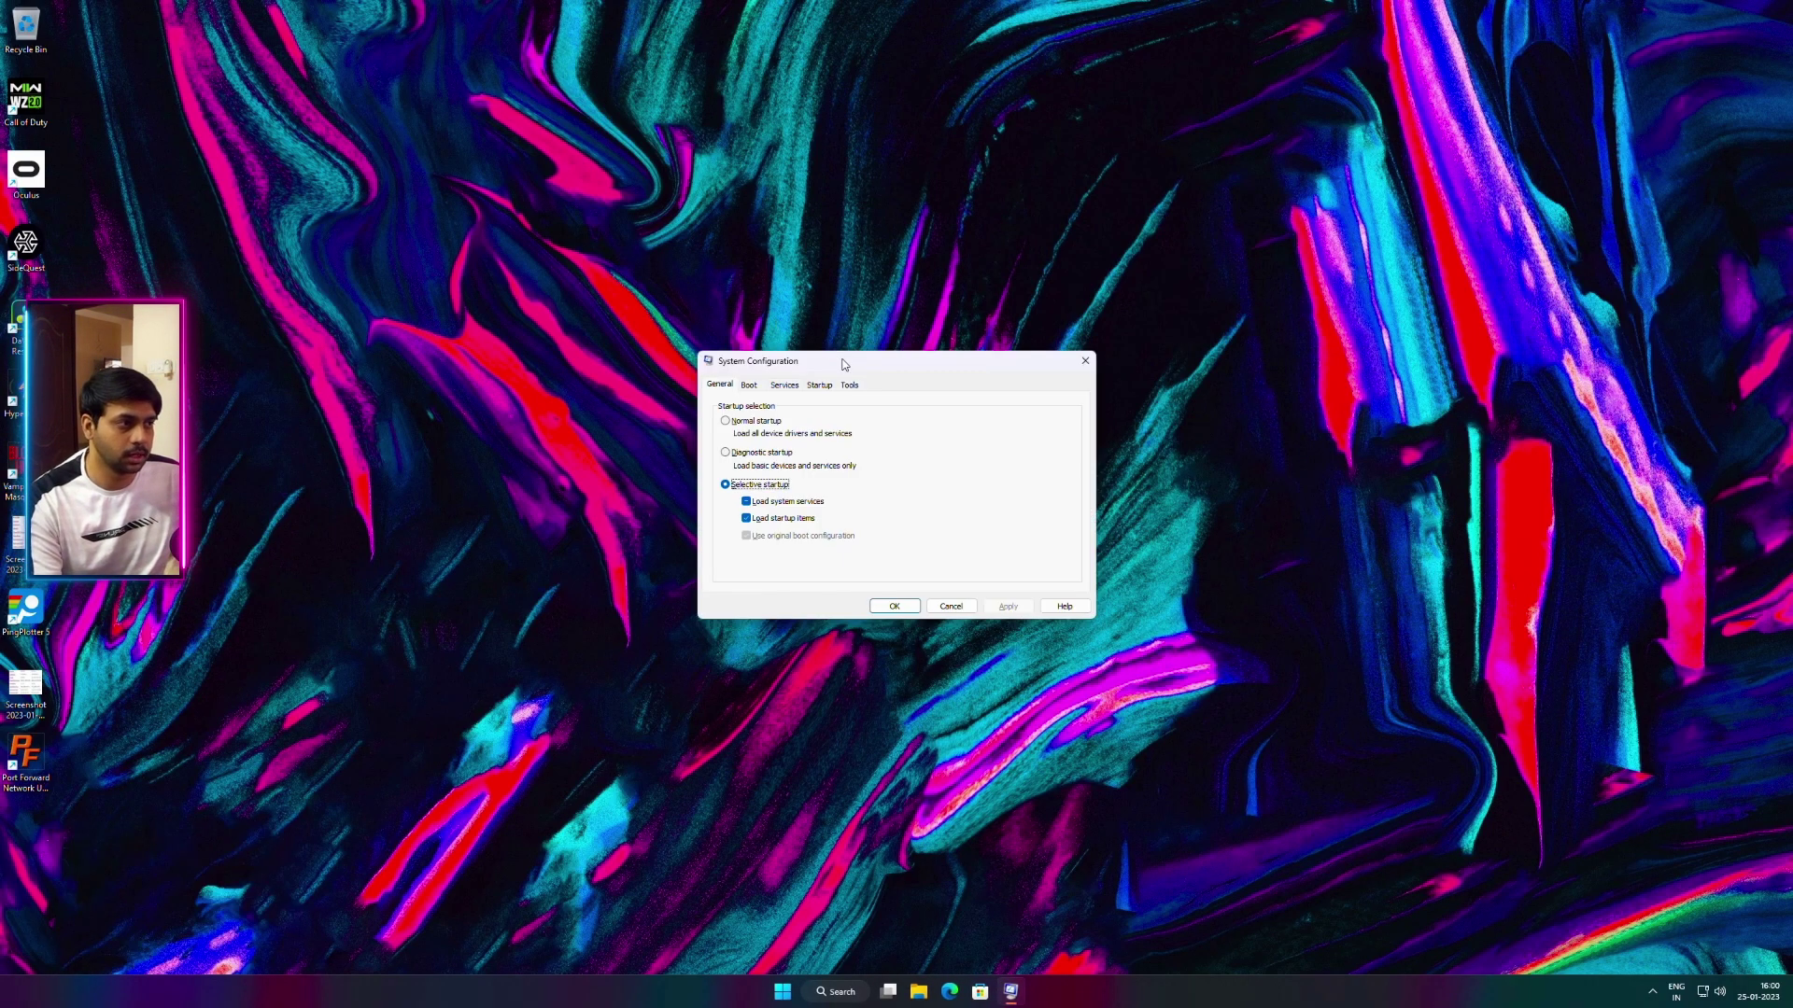
left_click(744, 320)
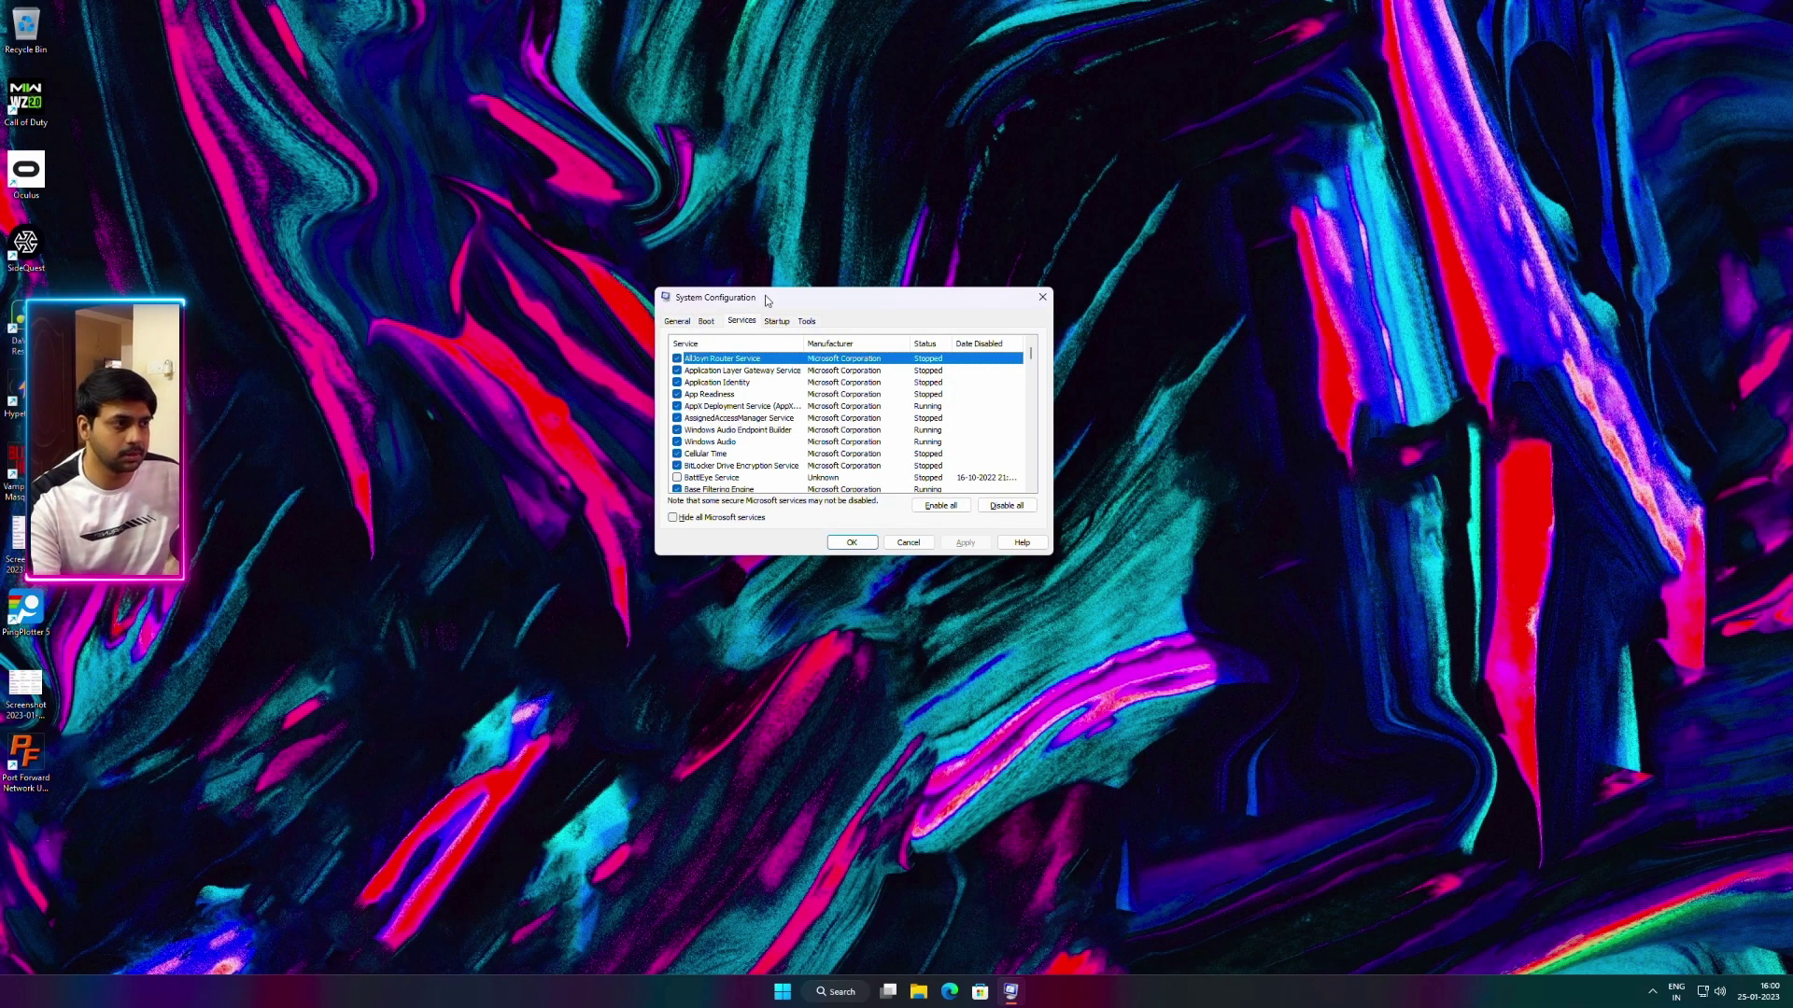
left_click_drag(768, 301, 770, 243)
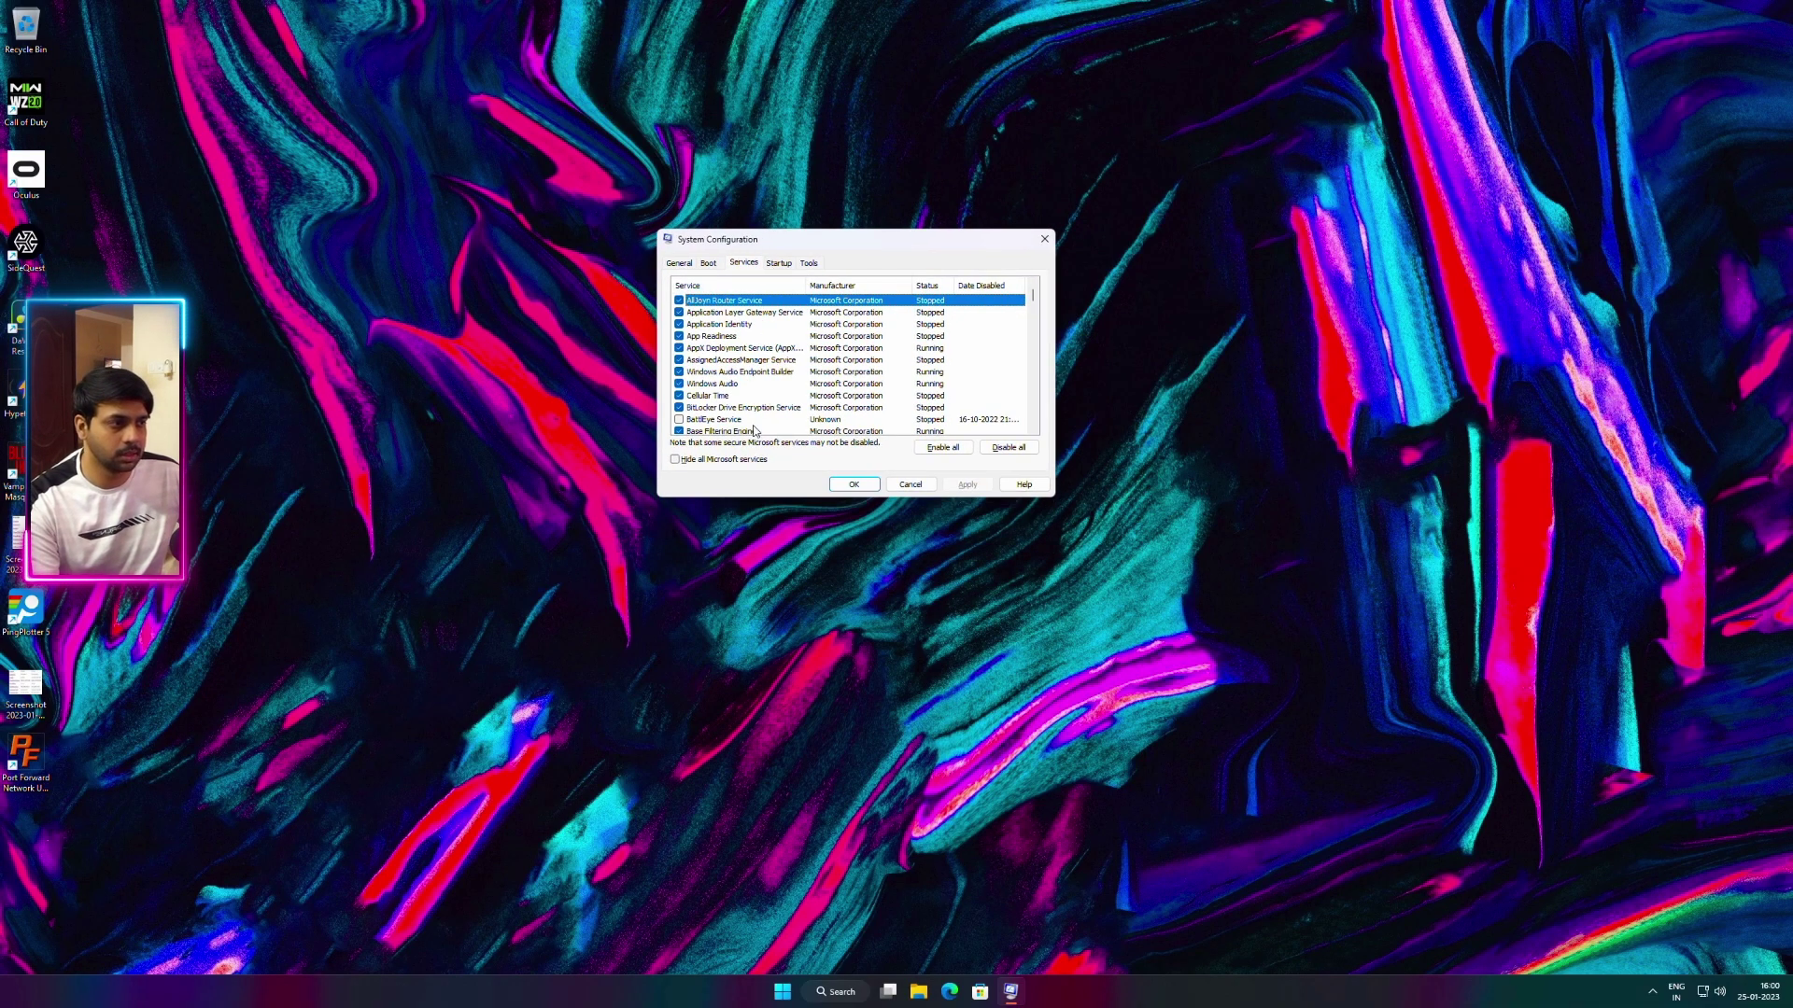
left_click(714, 460)
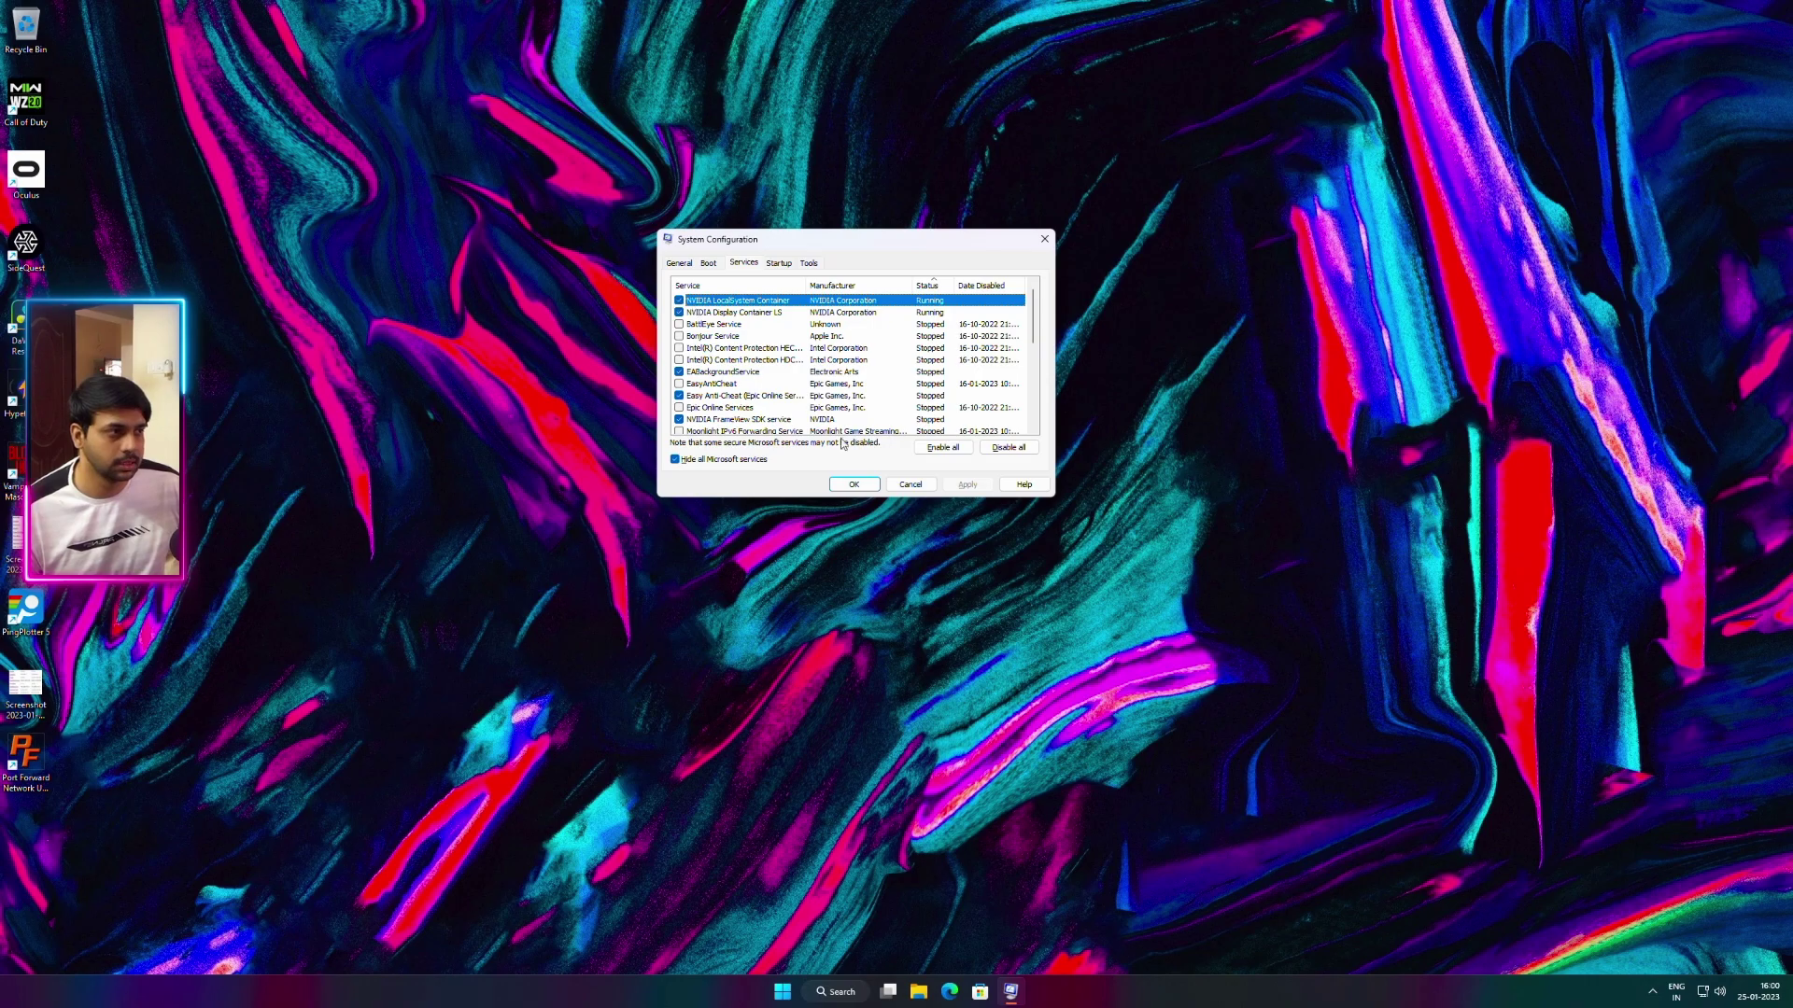
left_click(1007, 447)
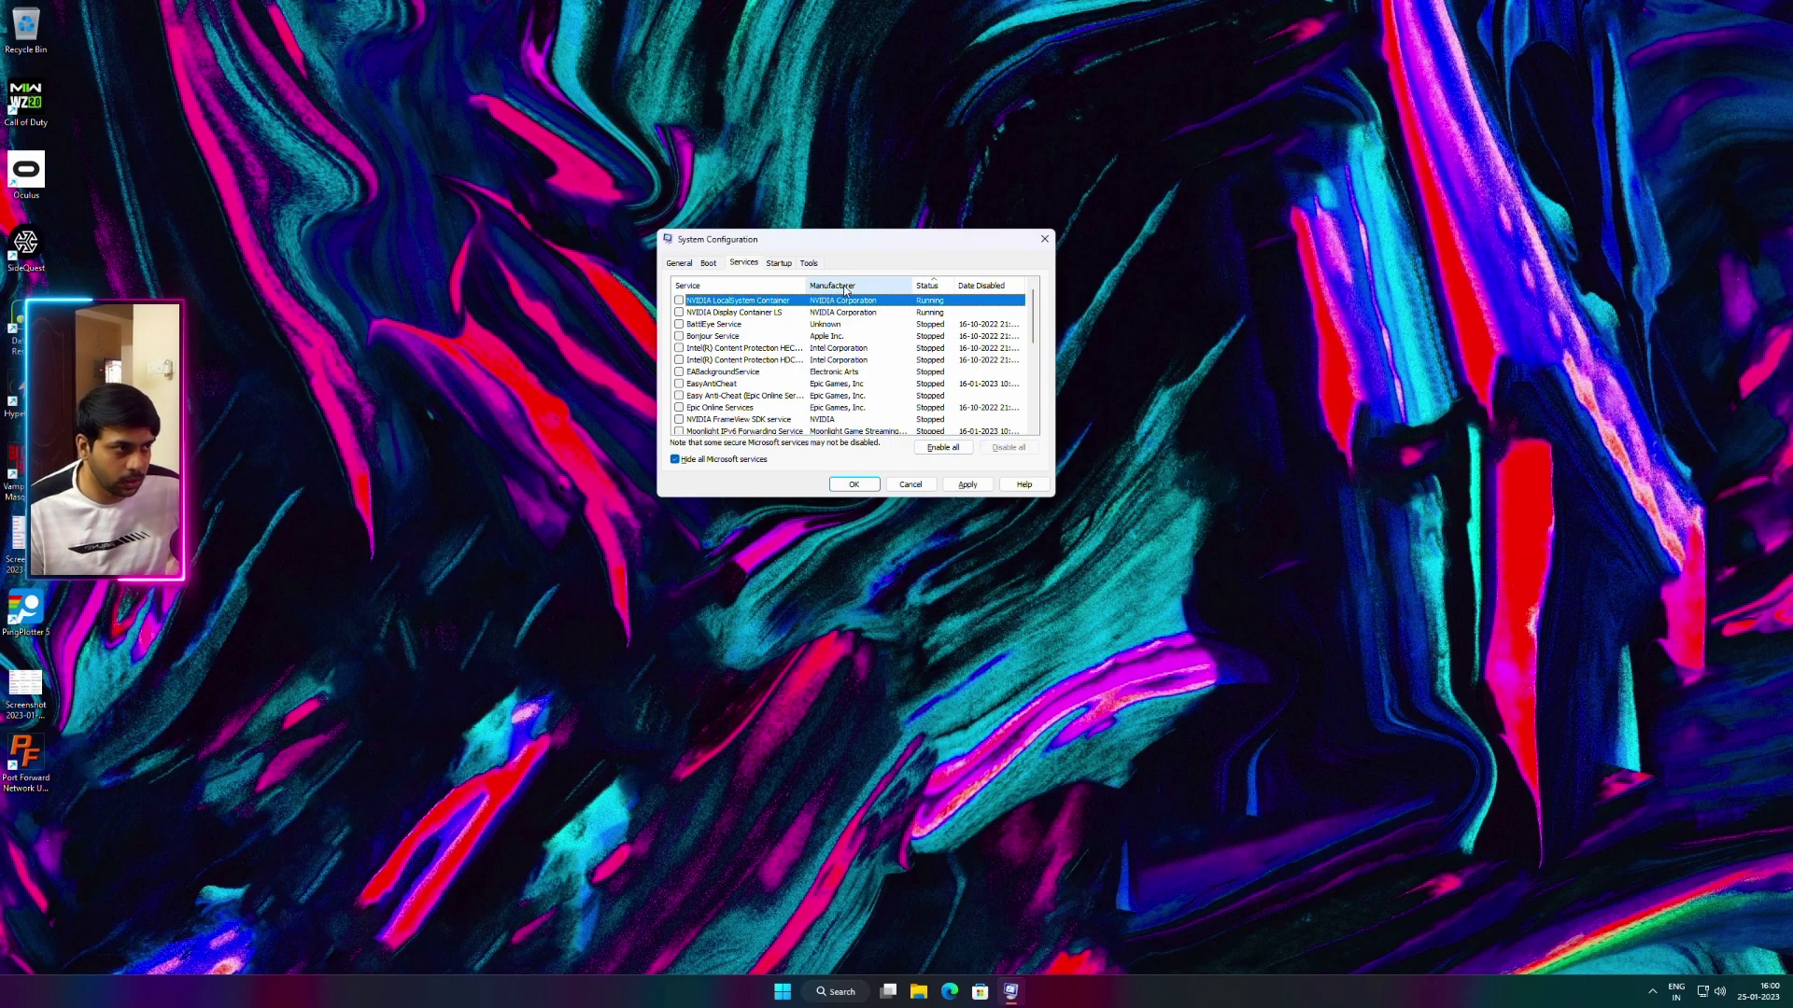
- Re-enable NVIDIA FrameView SDK, LocalSystem Container and Display Container LS, then apply and OK
left_click(845, 288)
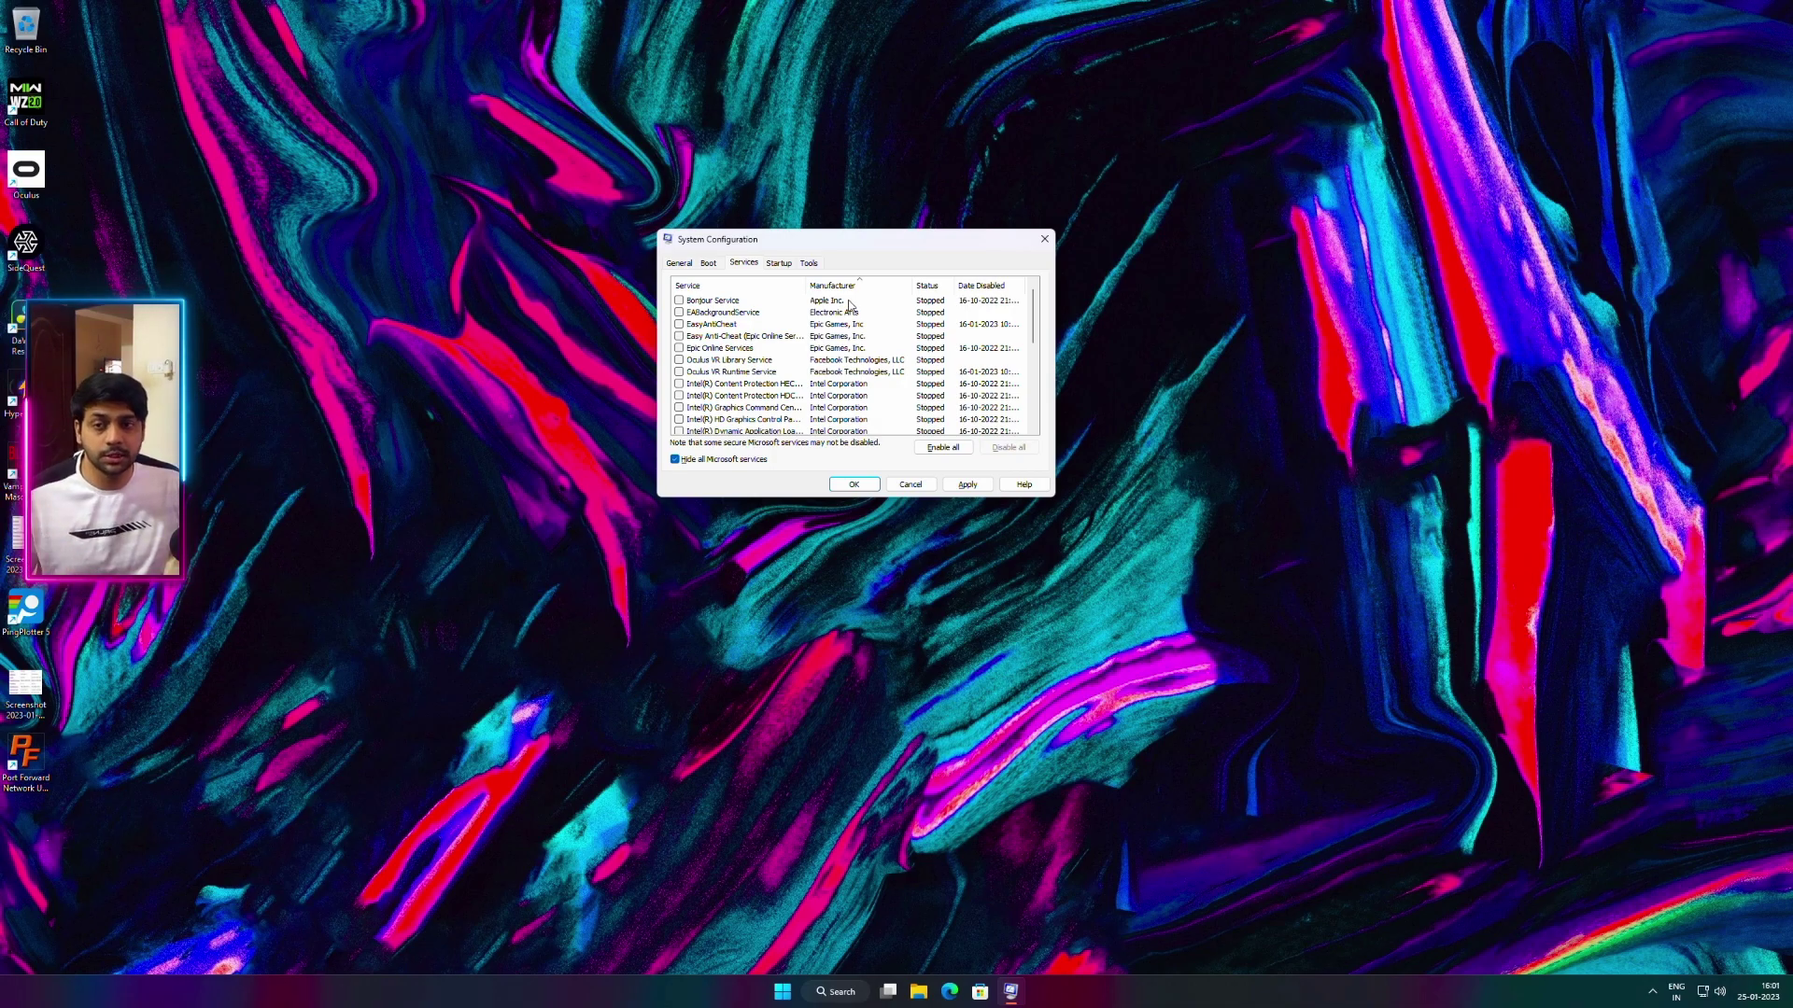
left_click_drag(1032, 327, 1033, 383)
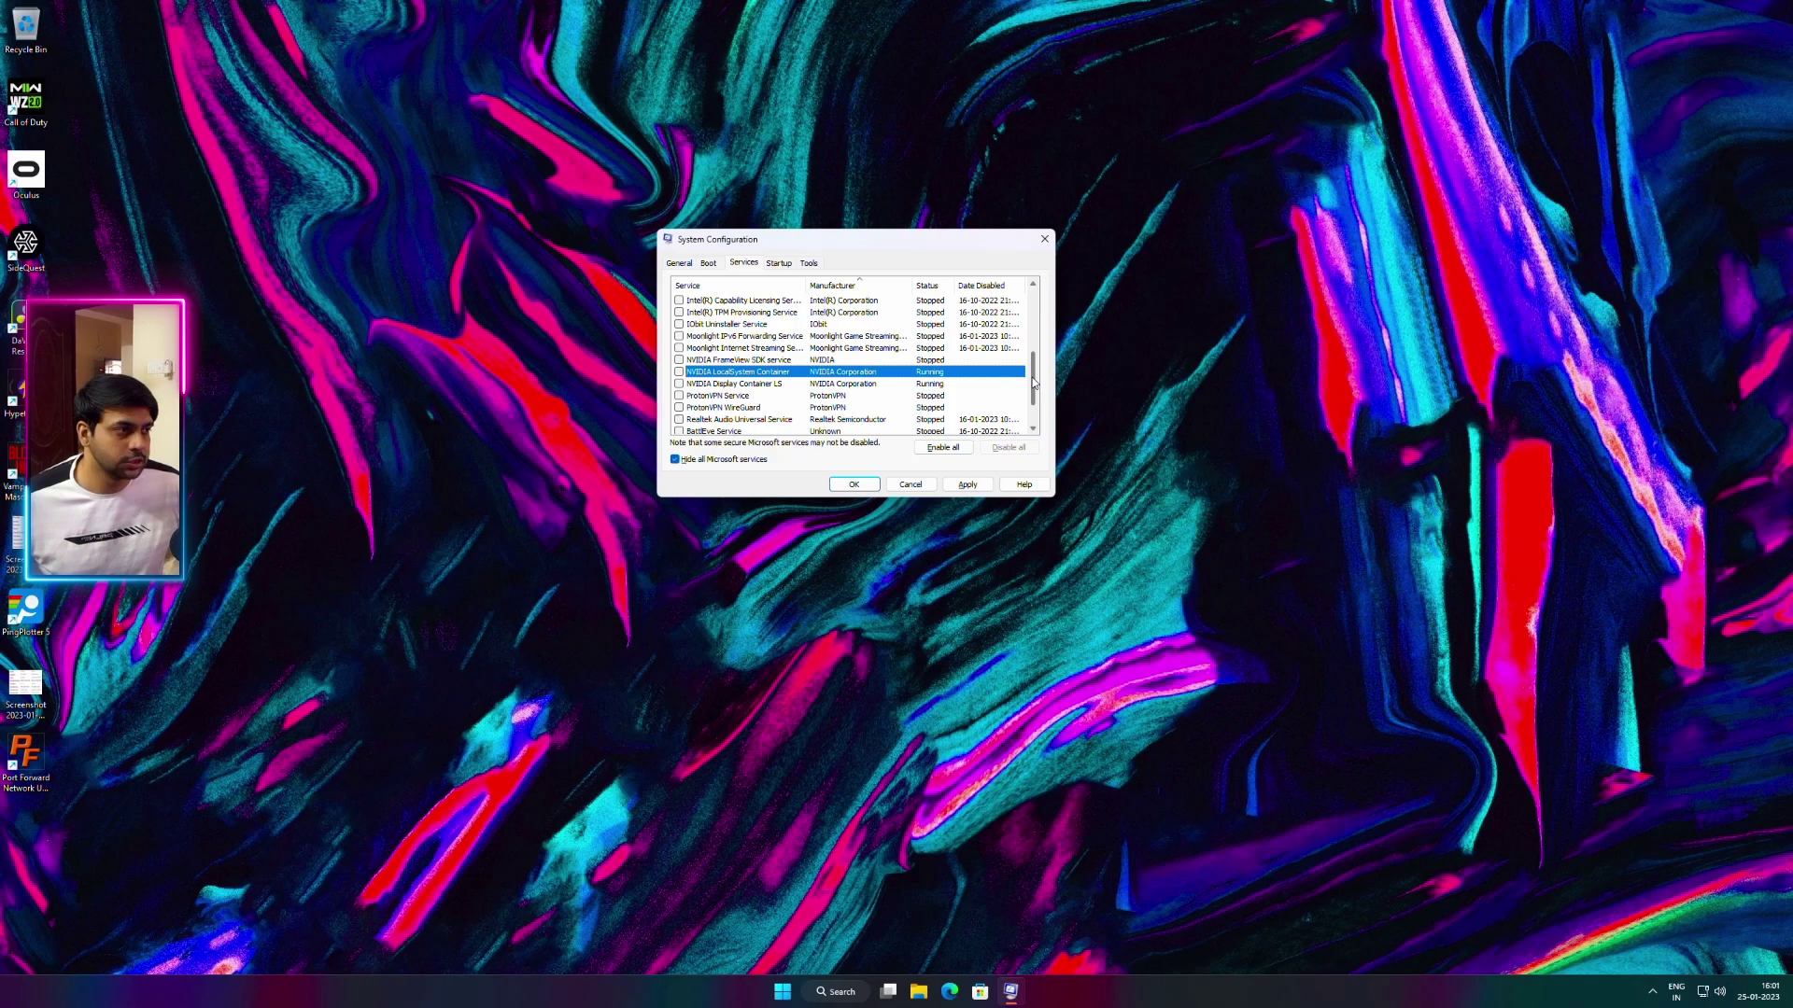
left_click(846, 361)
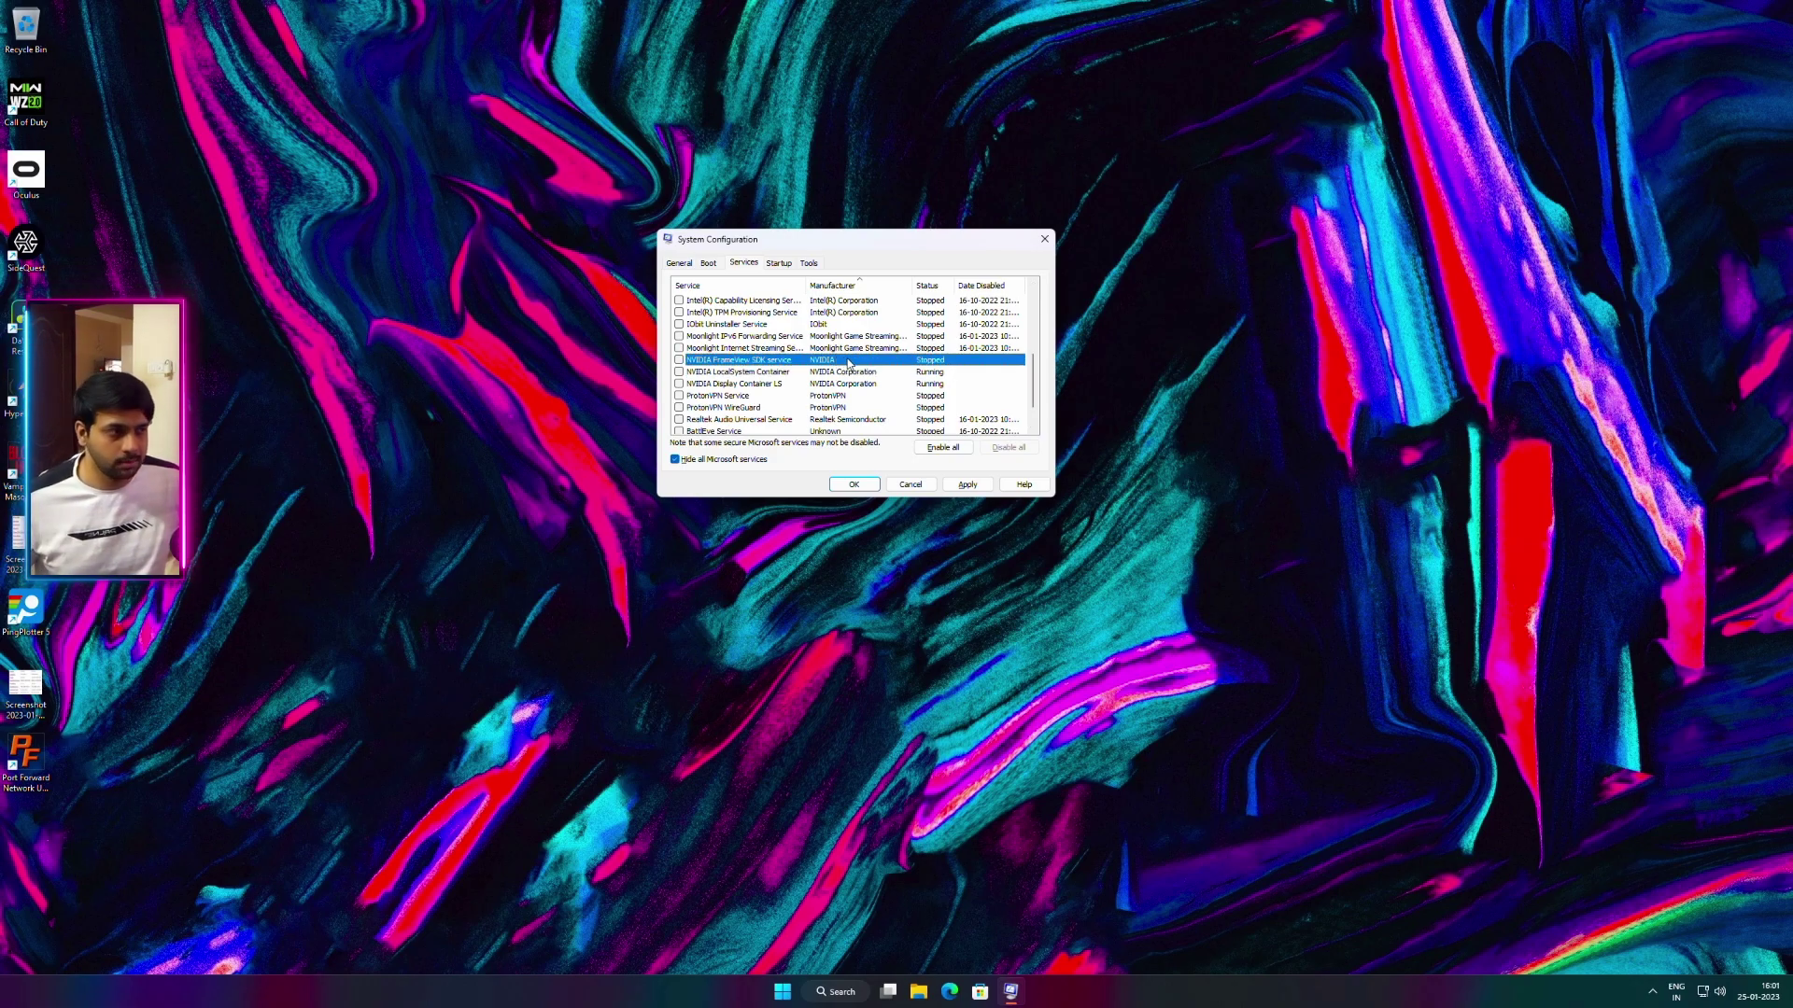
left_click(679, 361)
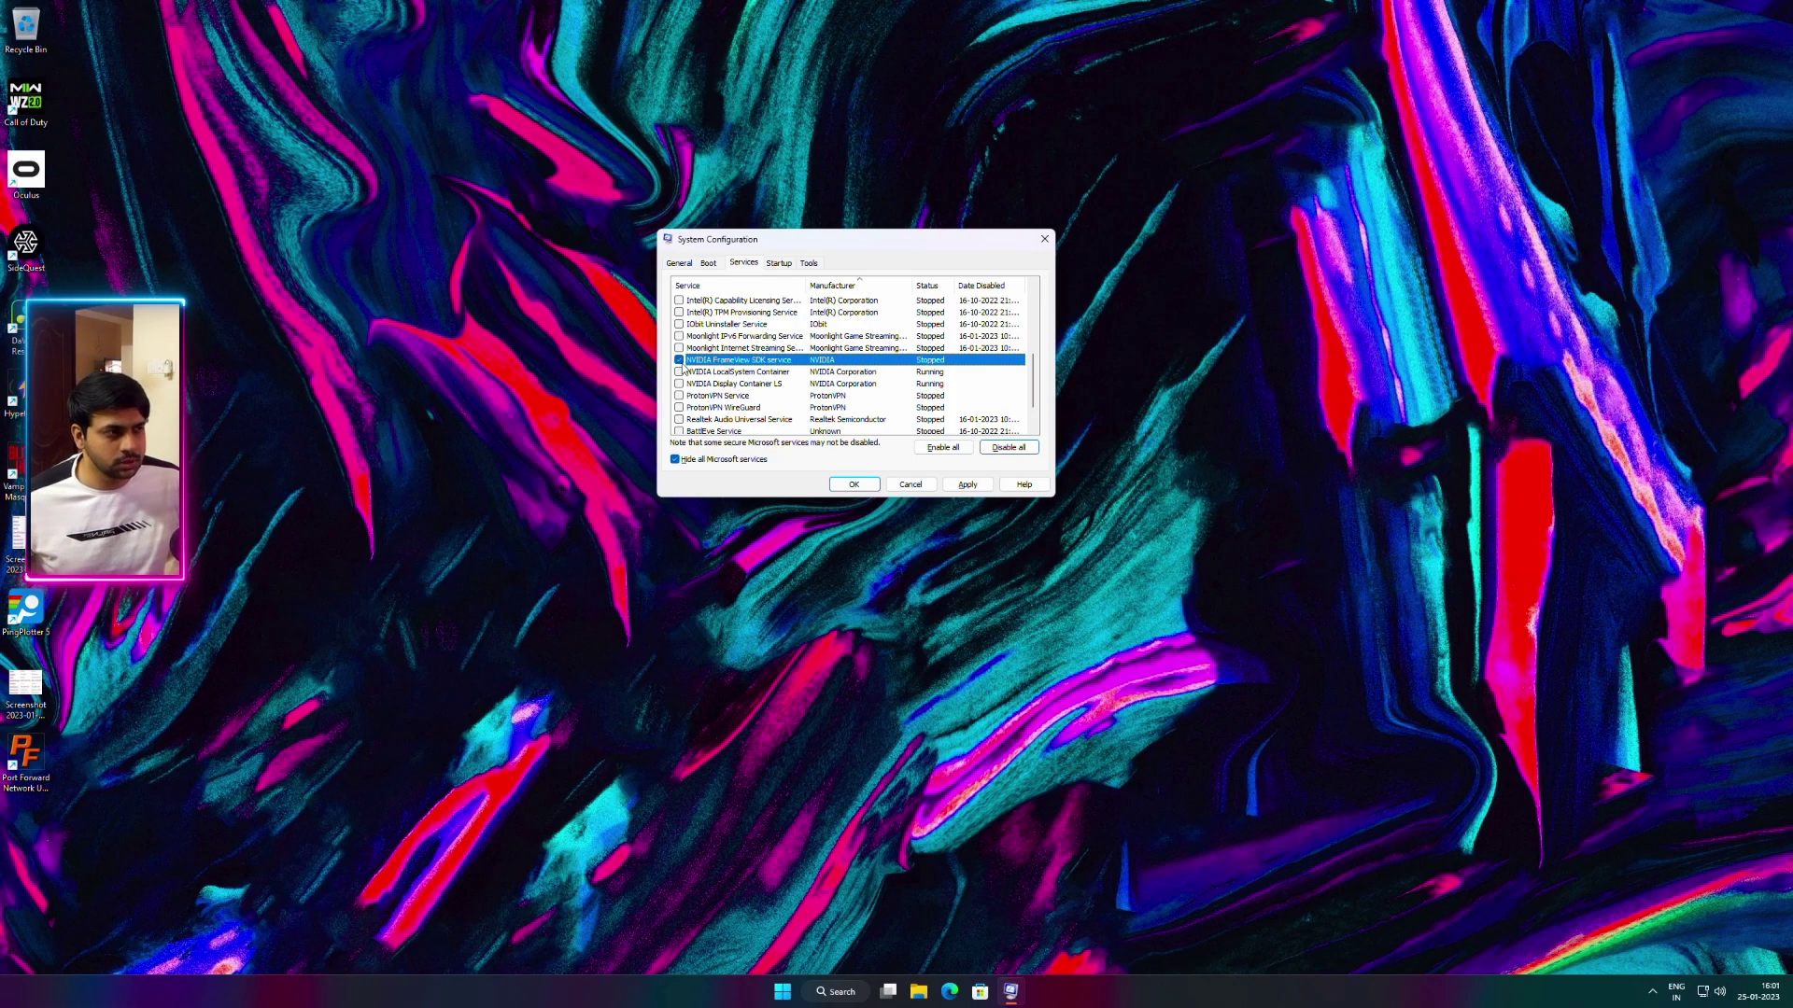
left_click(678, 372)
left_click(679, 384)
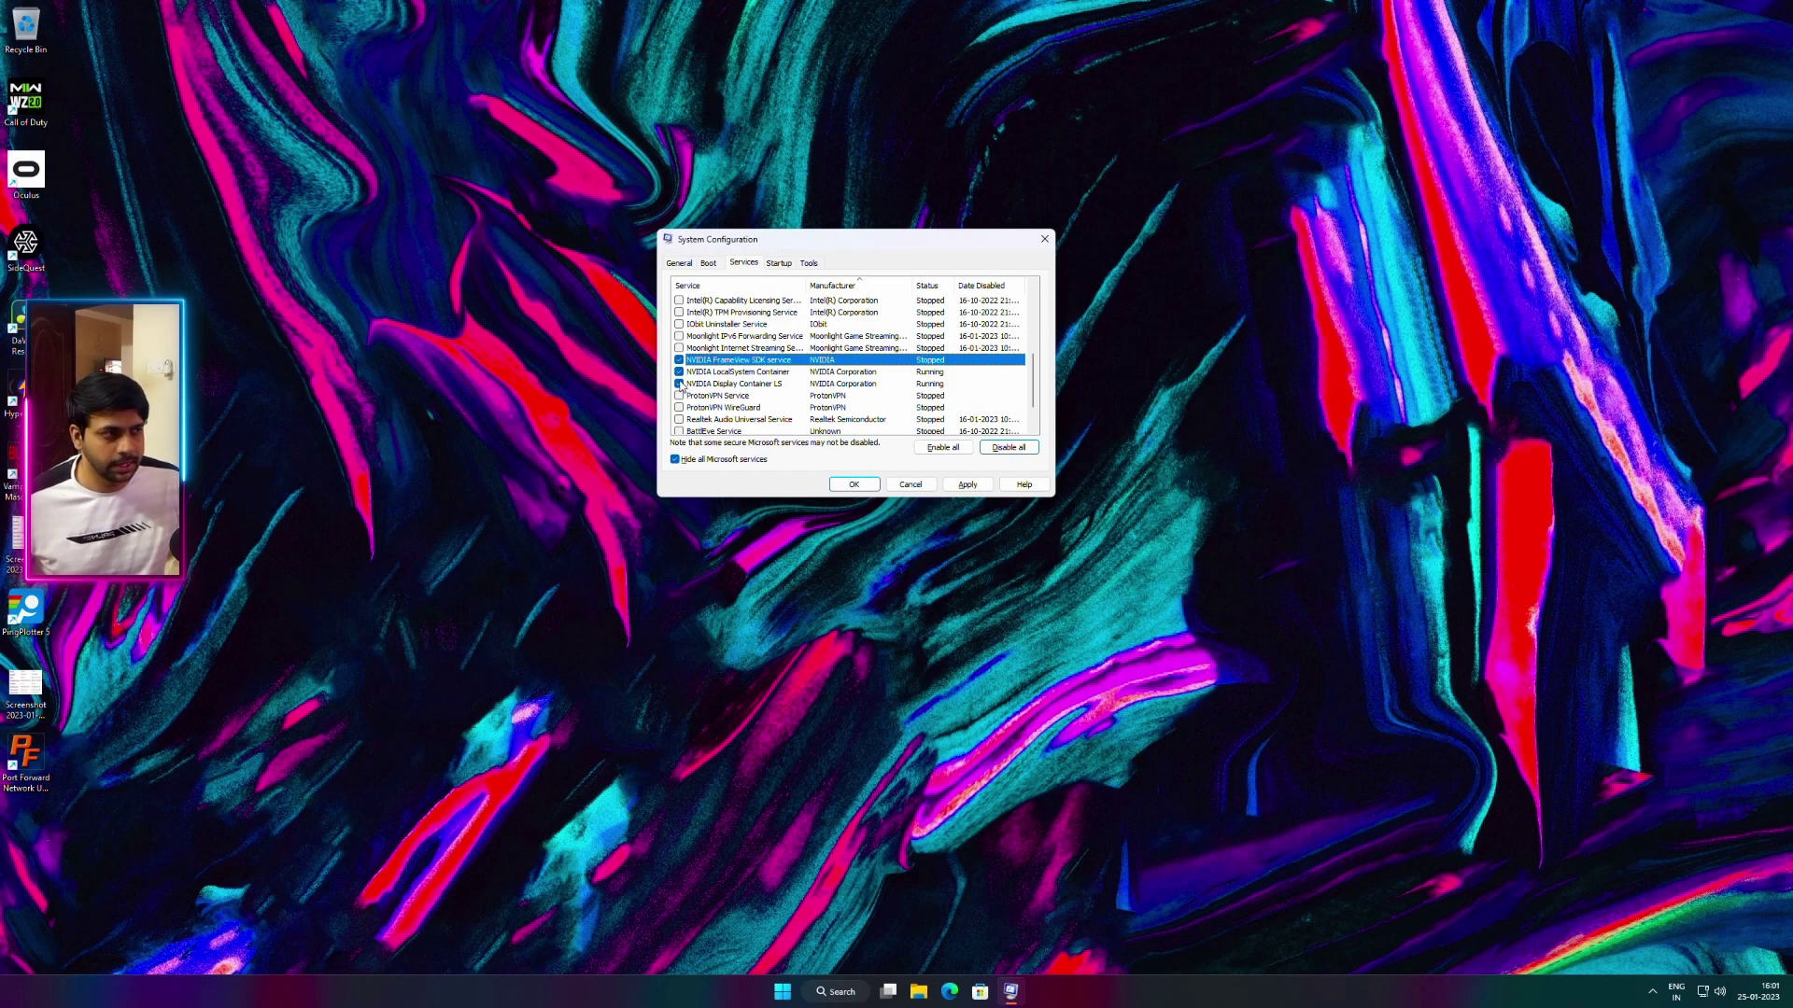
left_click(967, 484)
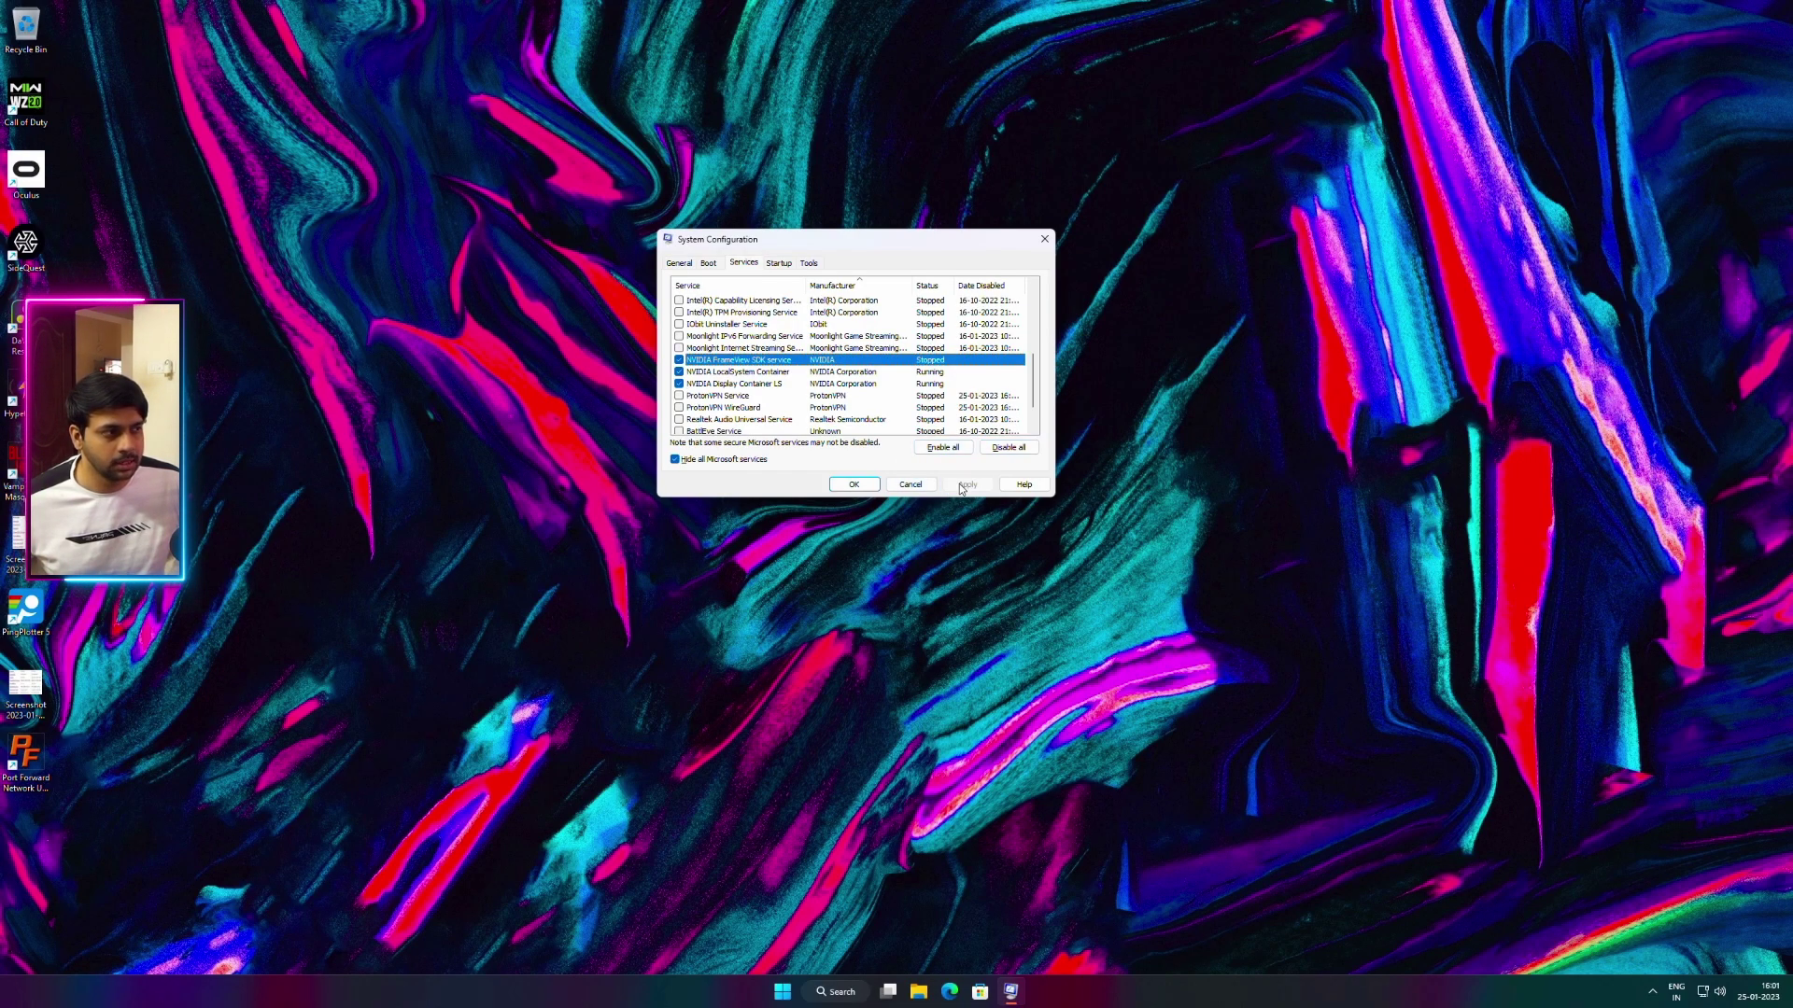
left_click(855, 485)
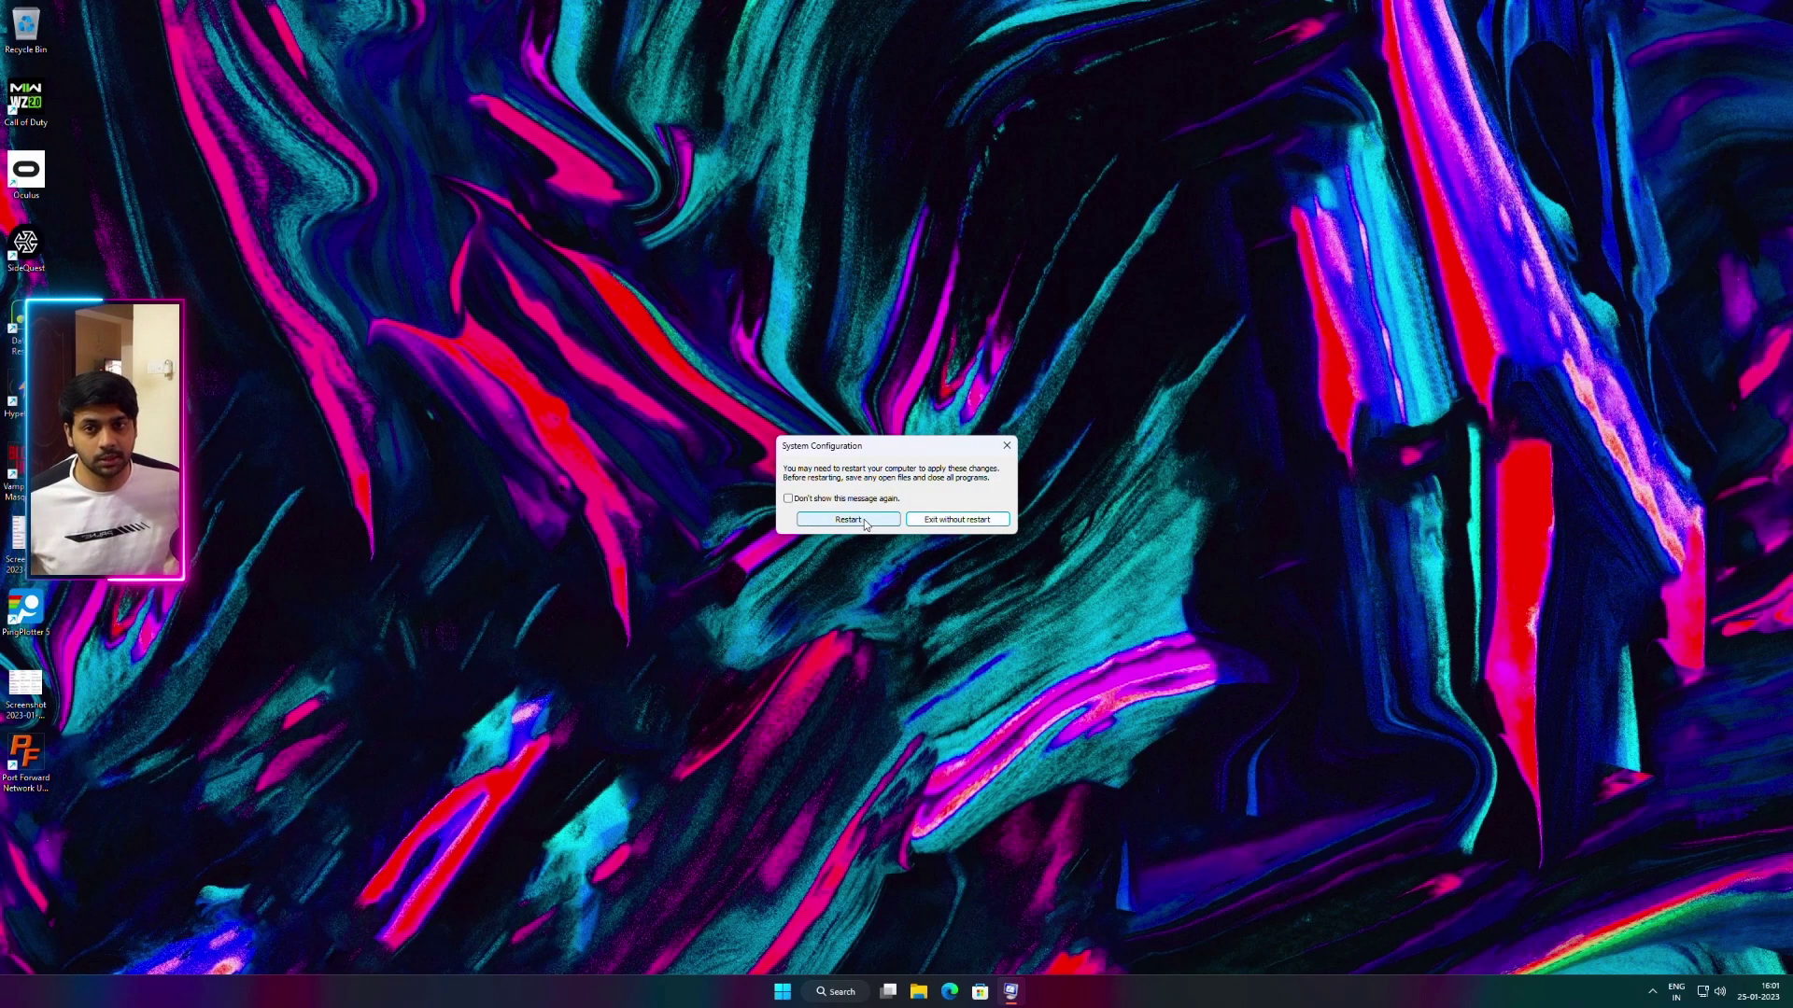